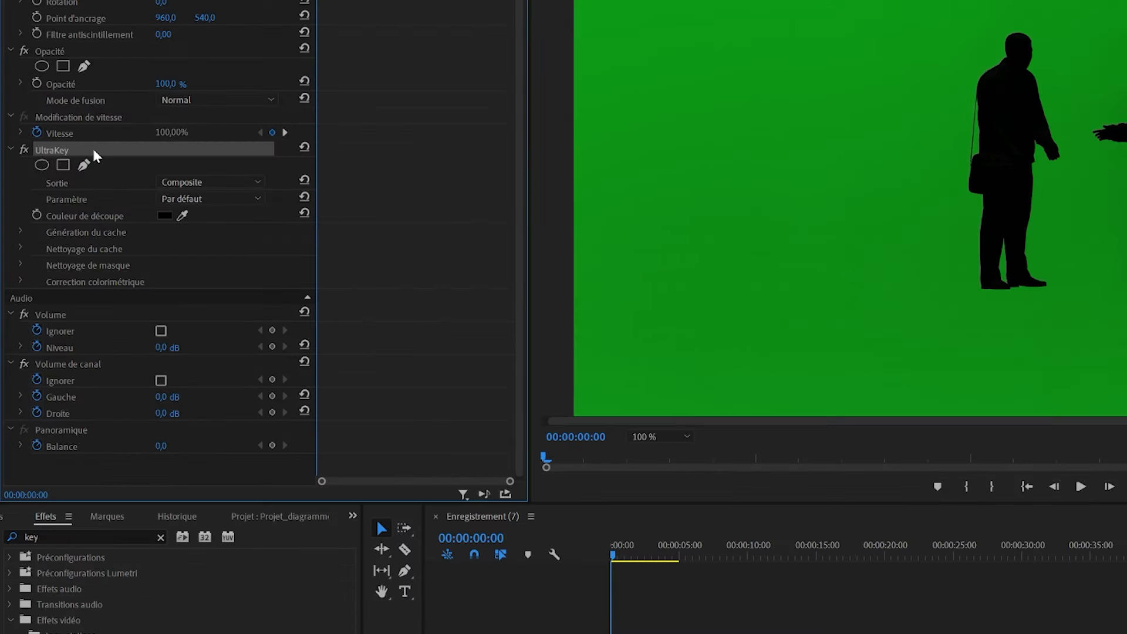
- Key out the green background of the 02_2 men_side.mp4 clip by sampling its colour for the UltraKey effect
left_click(183, 217)
left_click(799, 185)
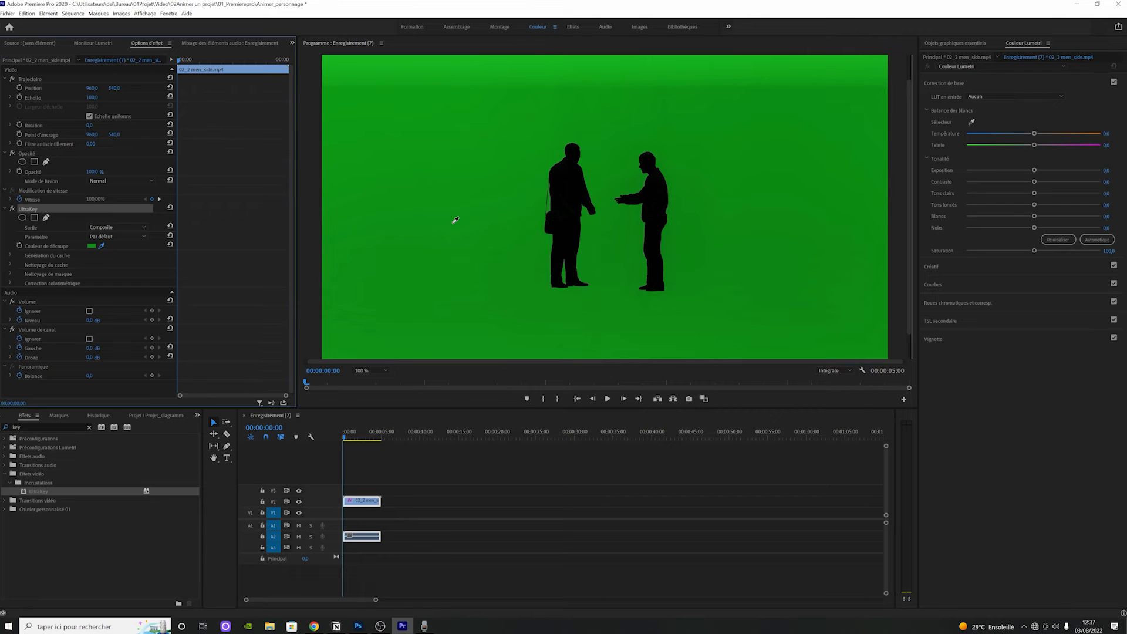
left_click(453, 222)
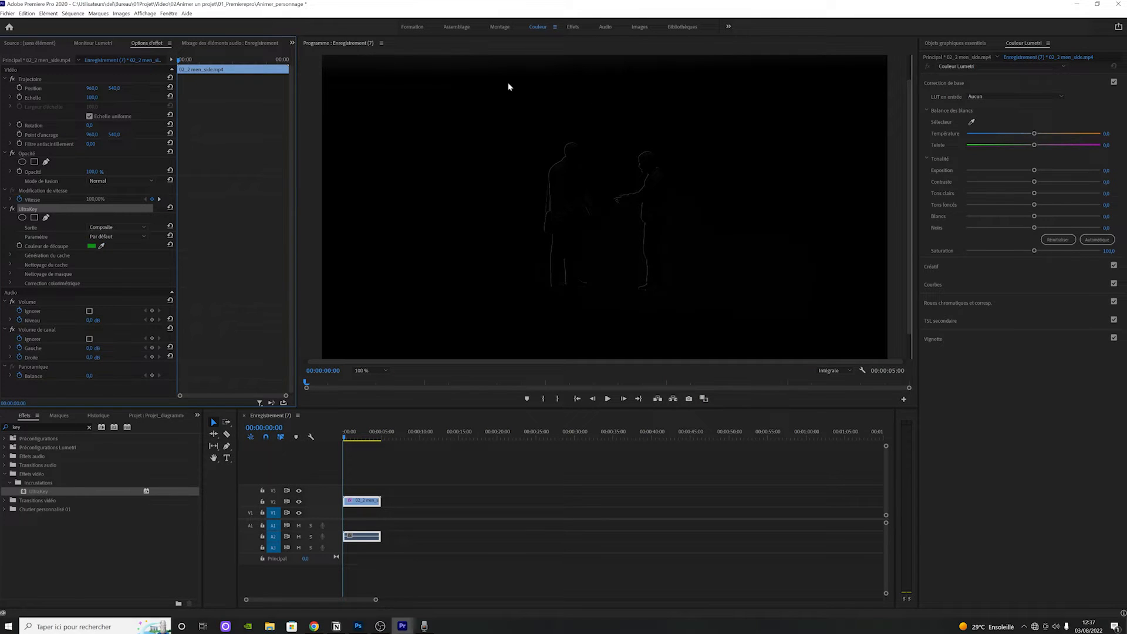
- Create a white (FFFFFF) colour matte in the Projet_diagramme_animé project, keeping the default name Cache couleur
left_click(197, 416)
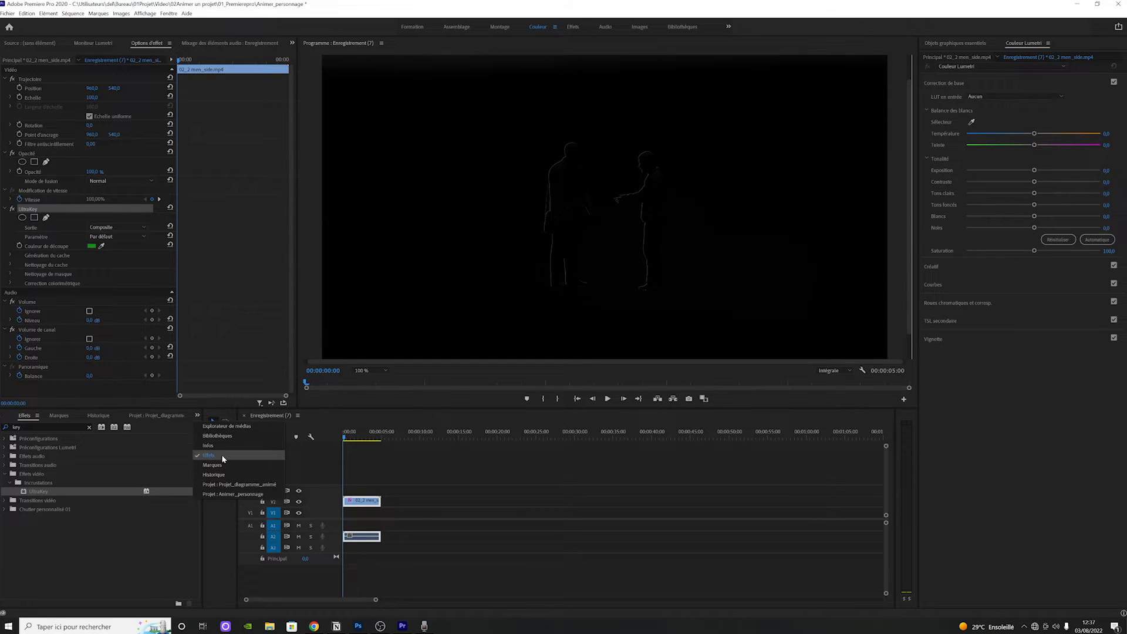
left_click(197, 415)
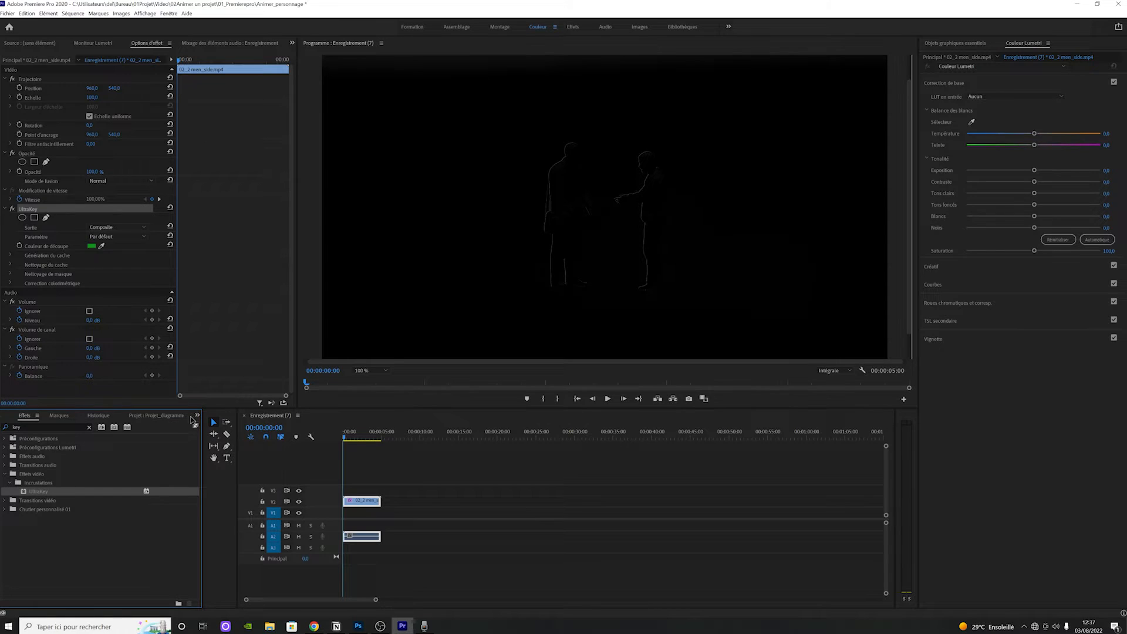
left_click(184, 417)
left_click(173, 600)
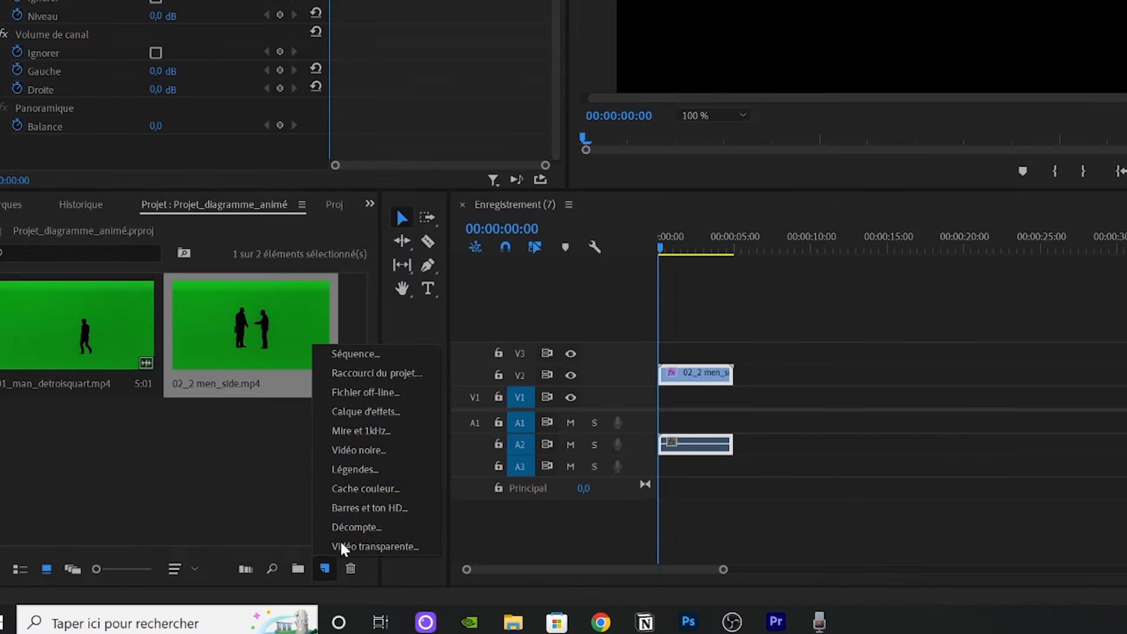
left_click(382, 490)
left_click(1118, 63)
left_click_drag(1017, 10, 790, 178)
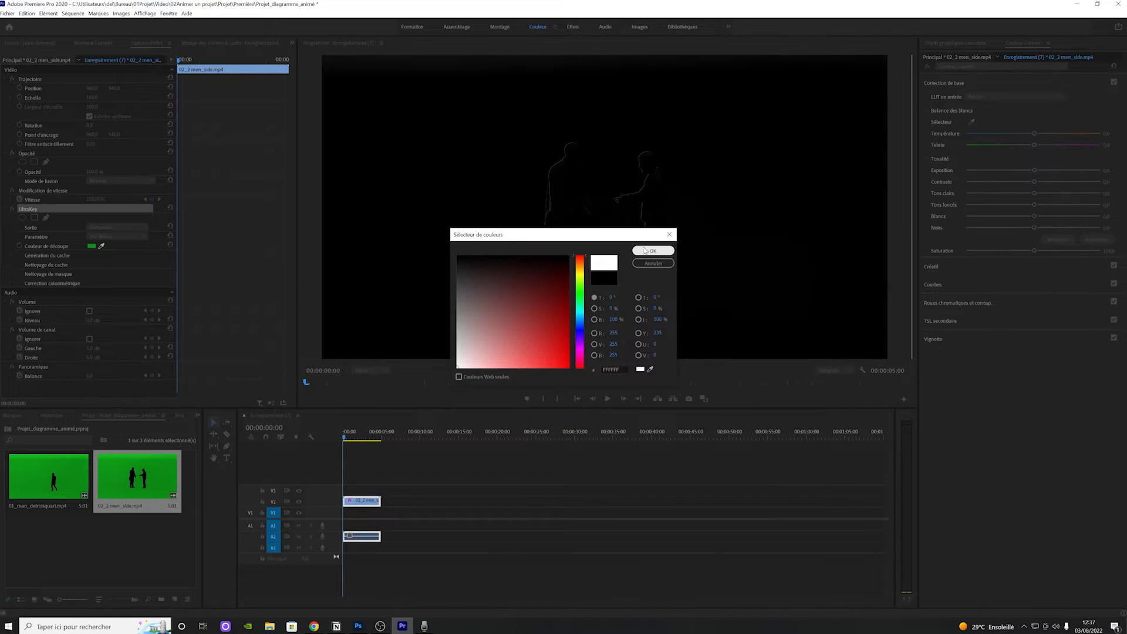
left_click(646, 250)
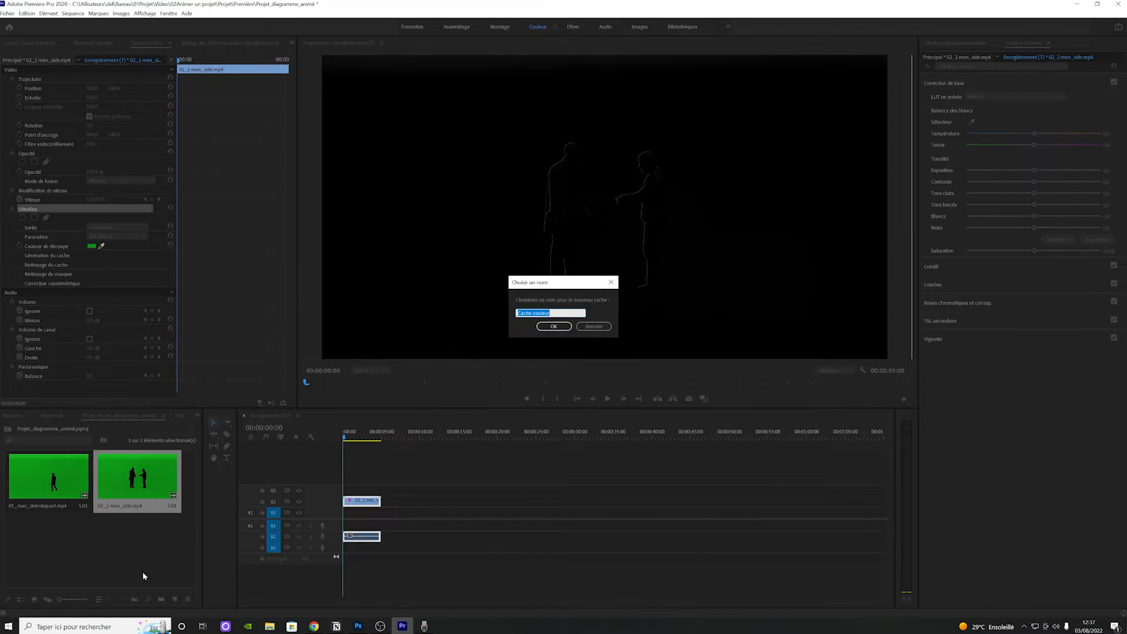
key("Return")
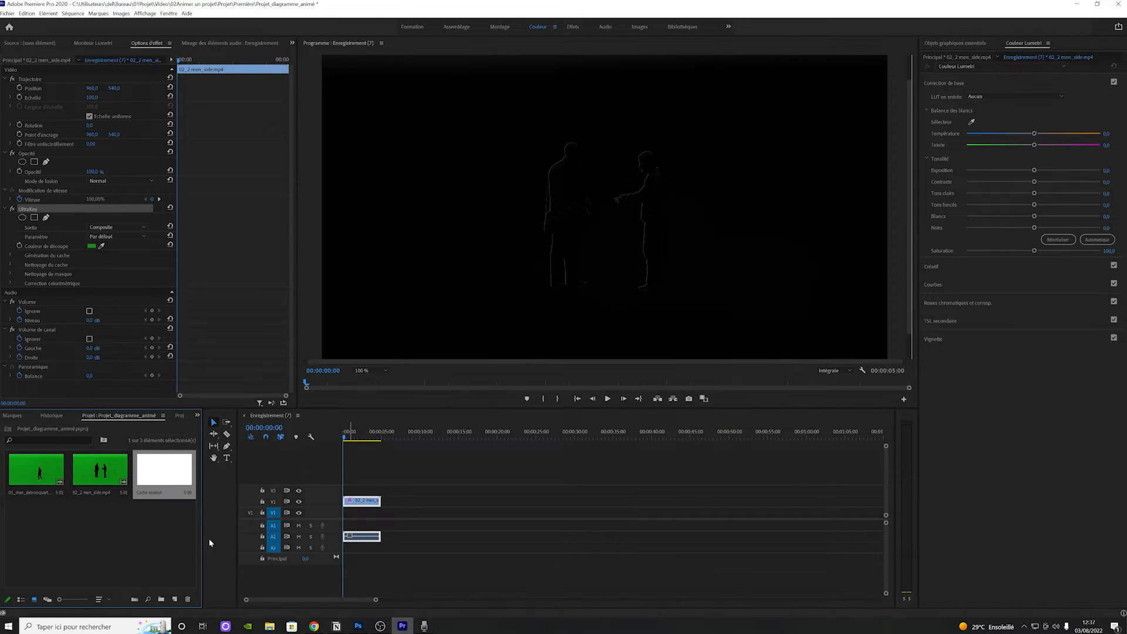
- Place the white matte on track V1 beneath the keyed two-men clip and play back the result
left_click_drag(190, 490, 358, 512)
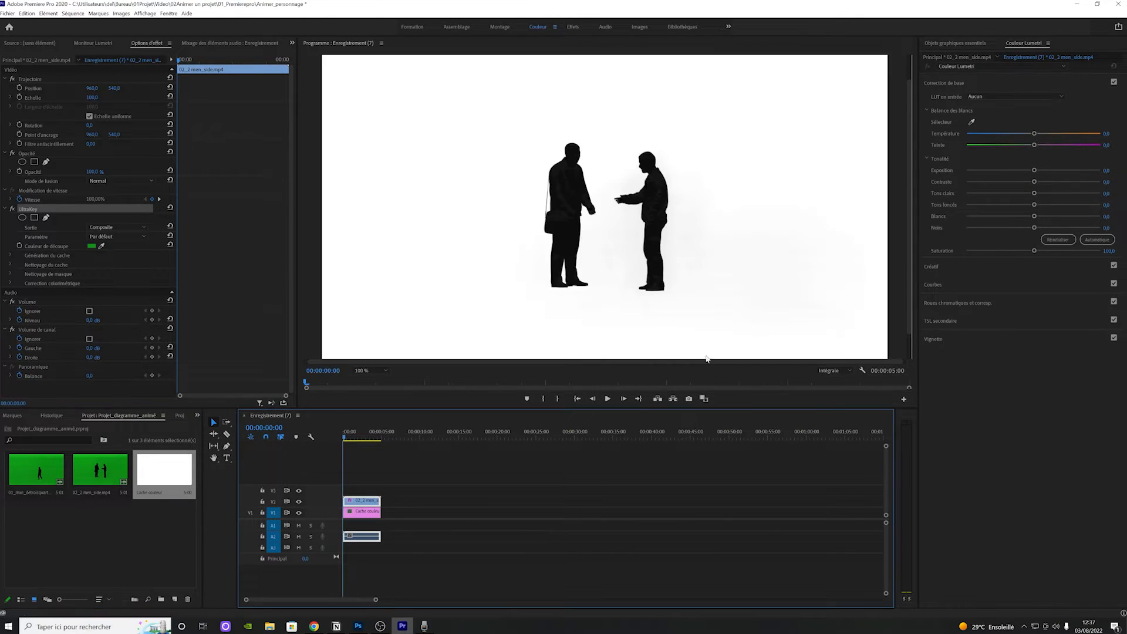
key("space")
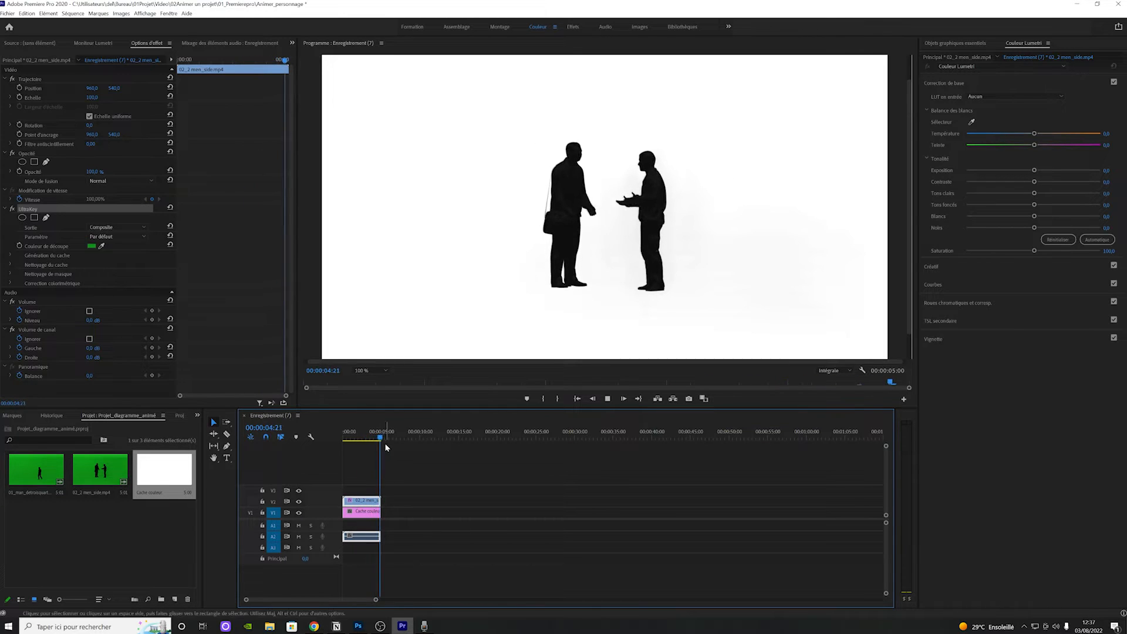
key("Home")
key("space")
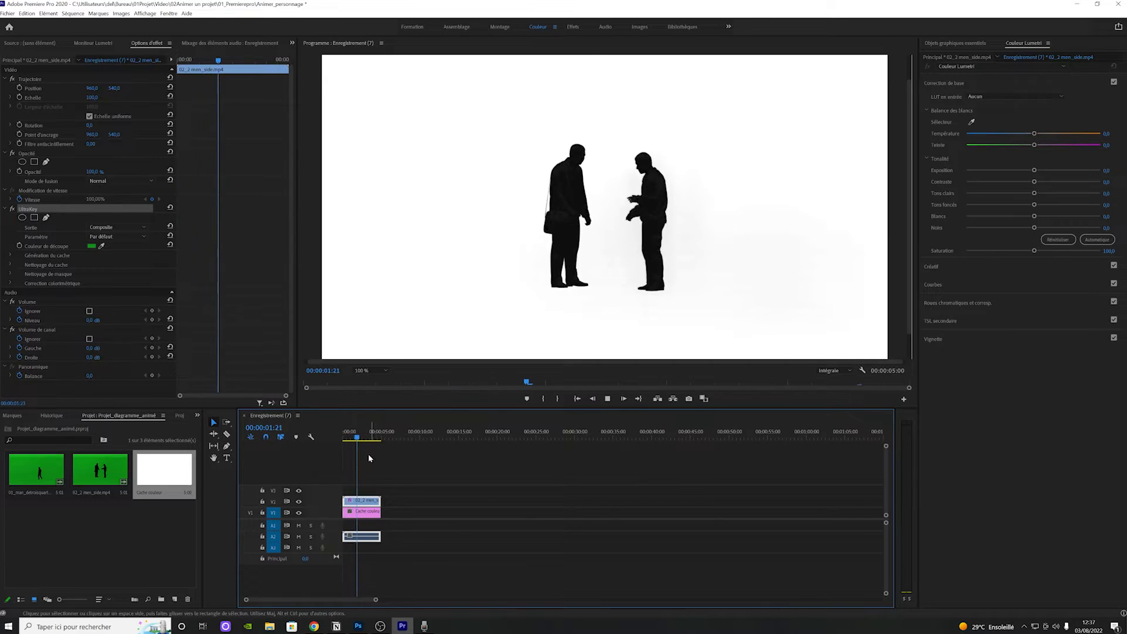
key("space")
- Add the green-screen clip of the walking man on V2 right after the first clip and preview it
left_click_drag(19, 473, 389, 501)
key("space")
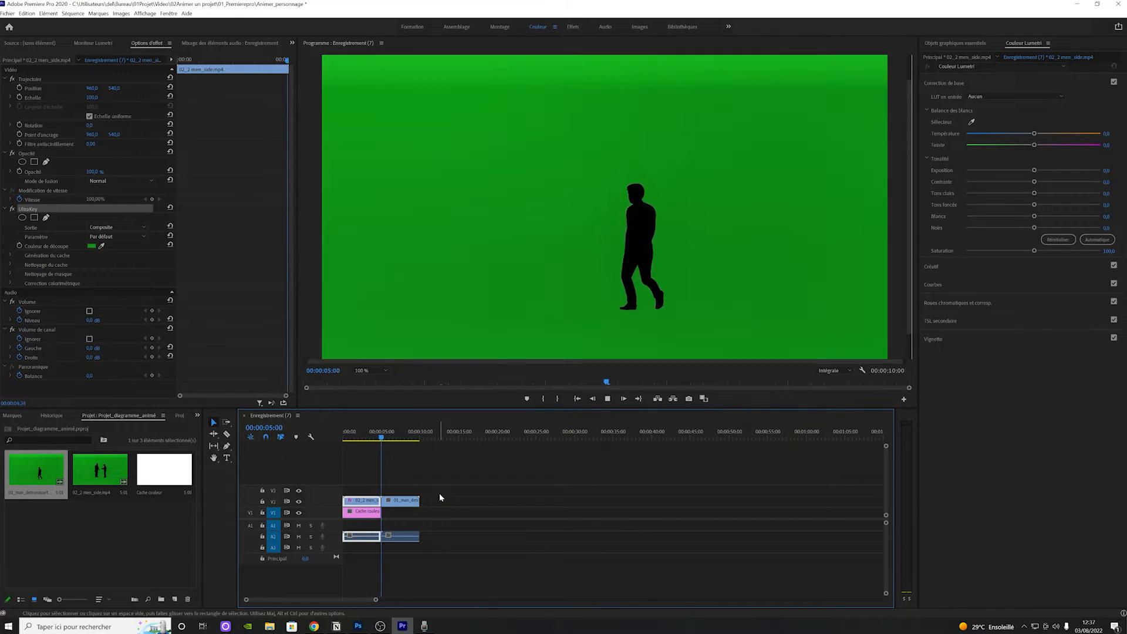
key("space")
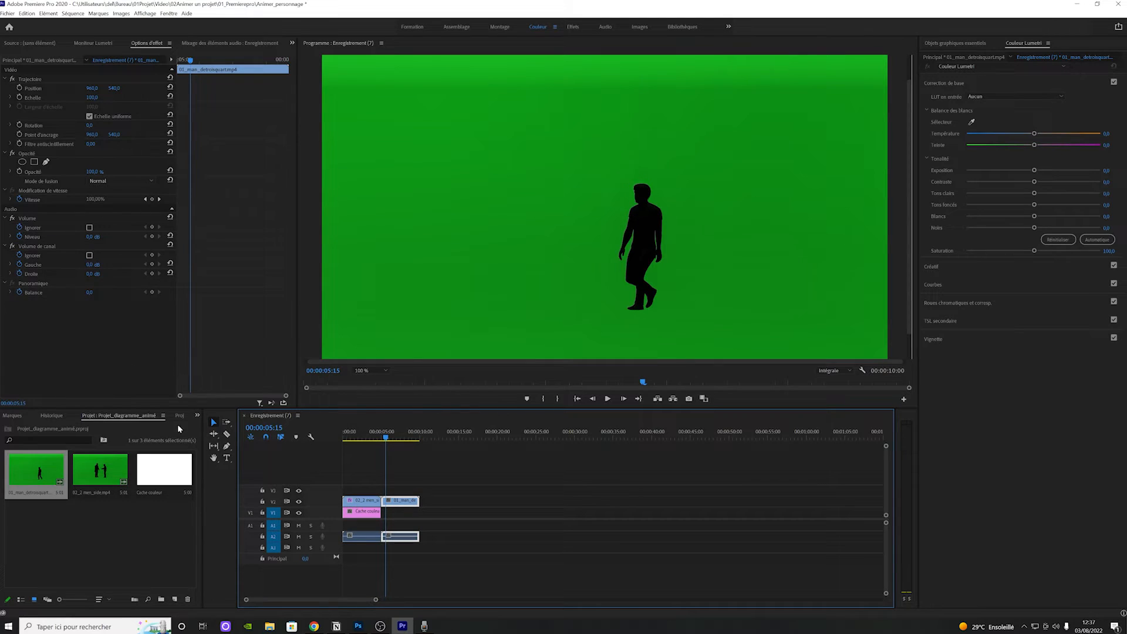
- Apply UltraKey to the walking man clip and key out its green background
left_click(198, 416)
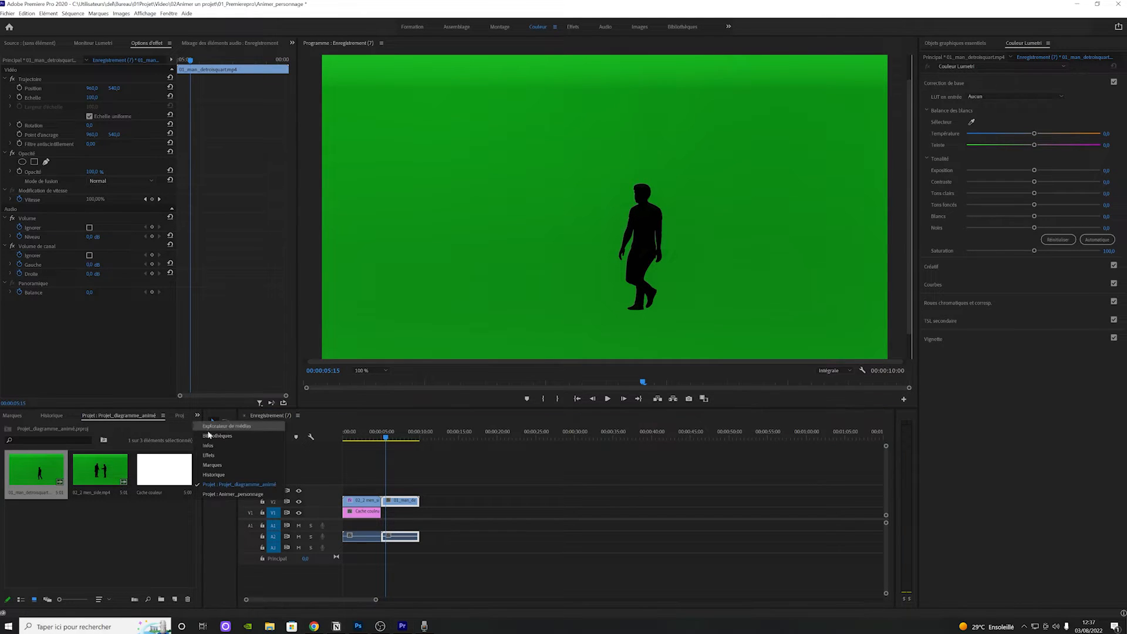
left_click(223, 456)
left_click_drag(49, 492, 401, 501)
left_click_drag(104, 244, 500, 214)
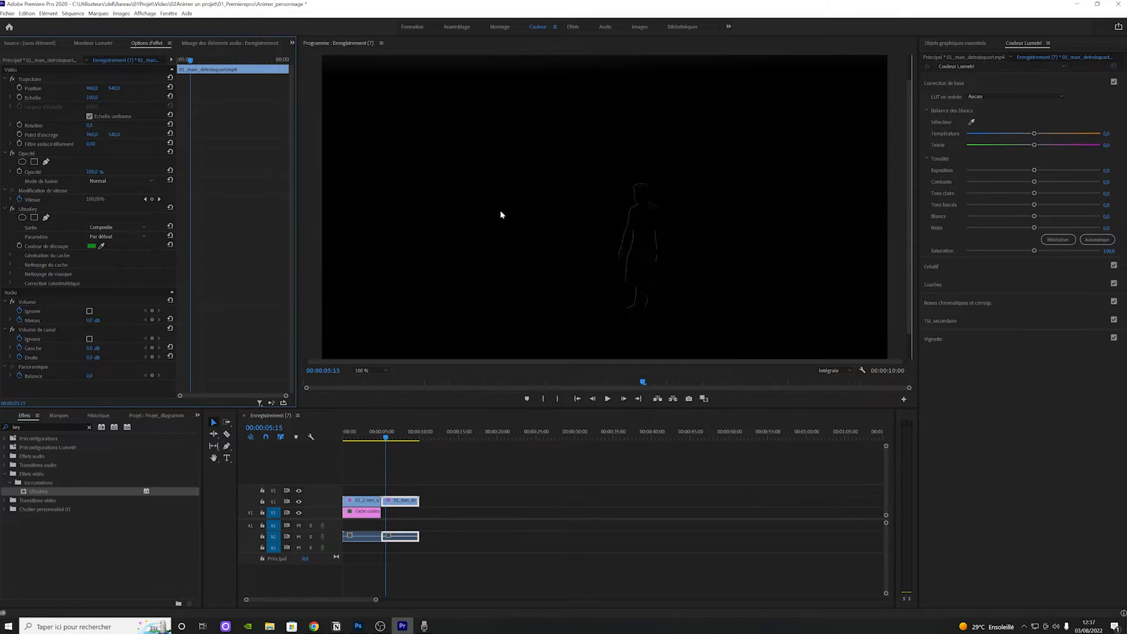
- Duplicate the white matte on V1 beneath the walking man clip and play the sequence
left_click_drag(361, 511, 404, 512)
key("space")
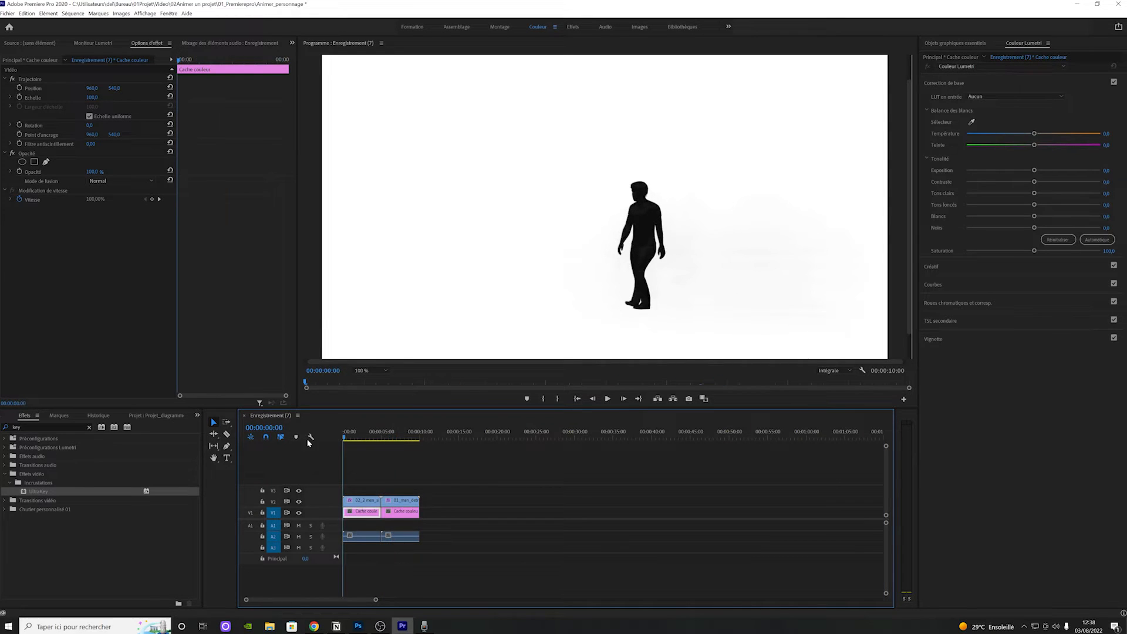
key("Home")
- Delete all clips from the timeline, clear the effects search and return to the Projet_diagramme_animé project items
left_click_drag(427, 481, 342, 546)
key("Delete")
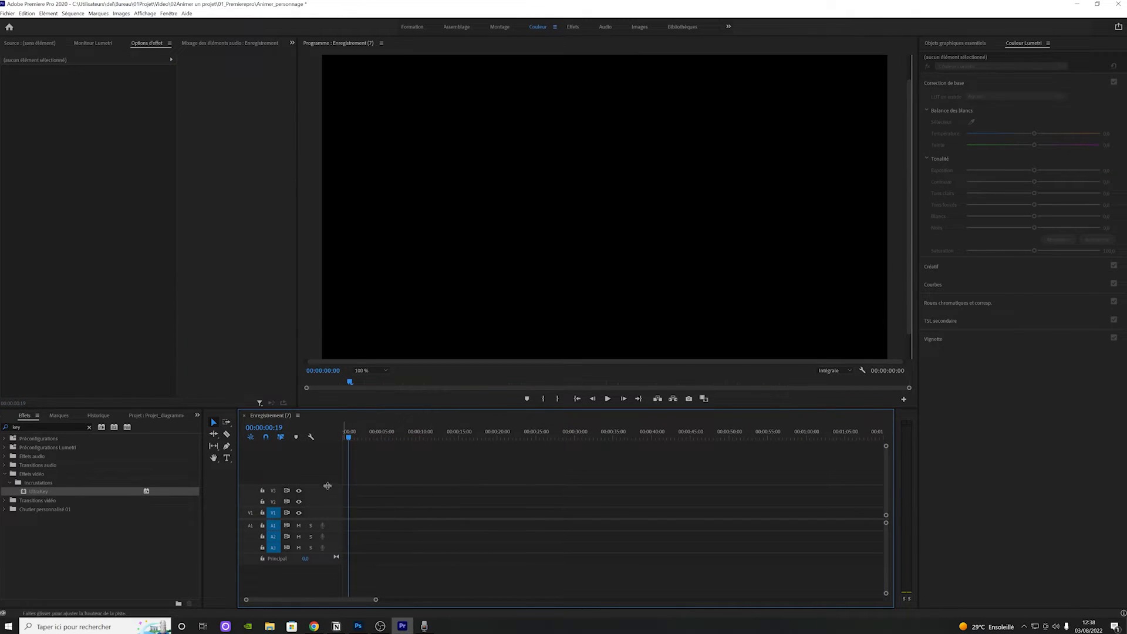
left_click(90, 429)
left_click(197, 415)
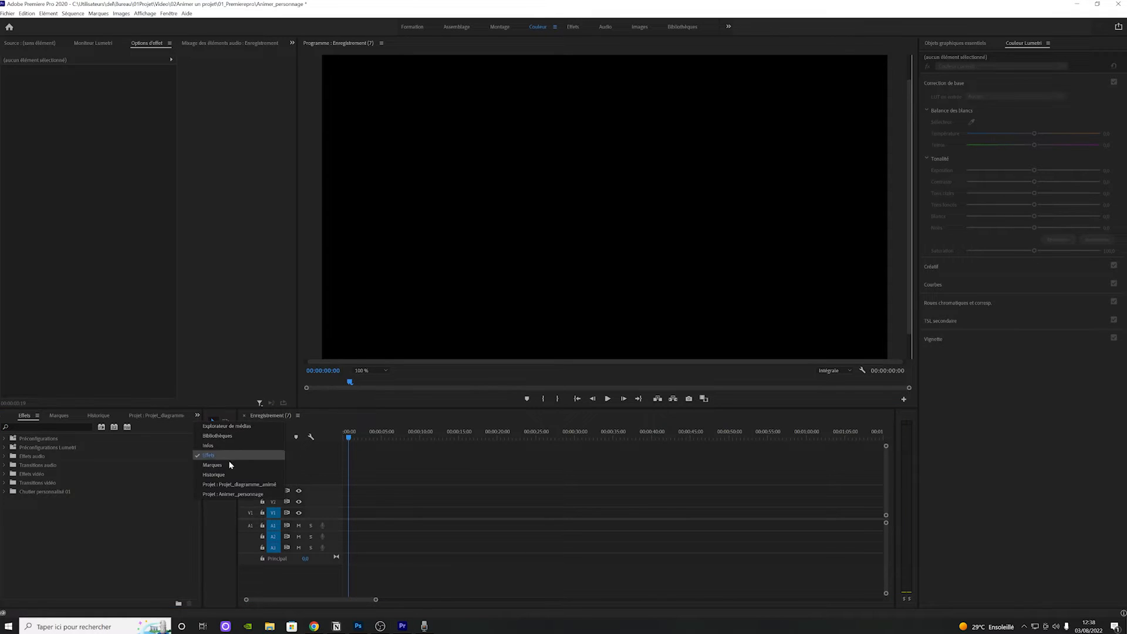
left_click(238, 485)
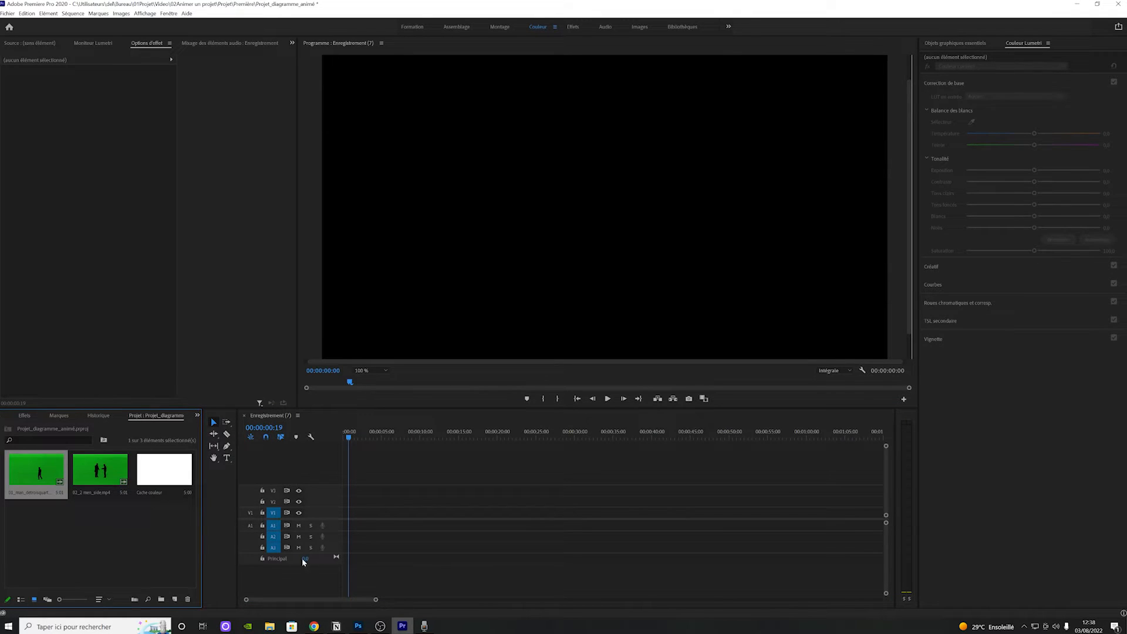
- Switch to Photoshop, hide the Projet_calques group, and show and select the merged Projet_FUSION_retouché layer
left_click(358, 626)
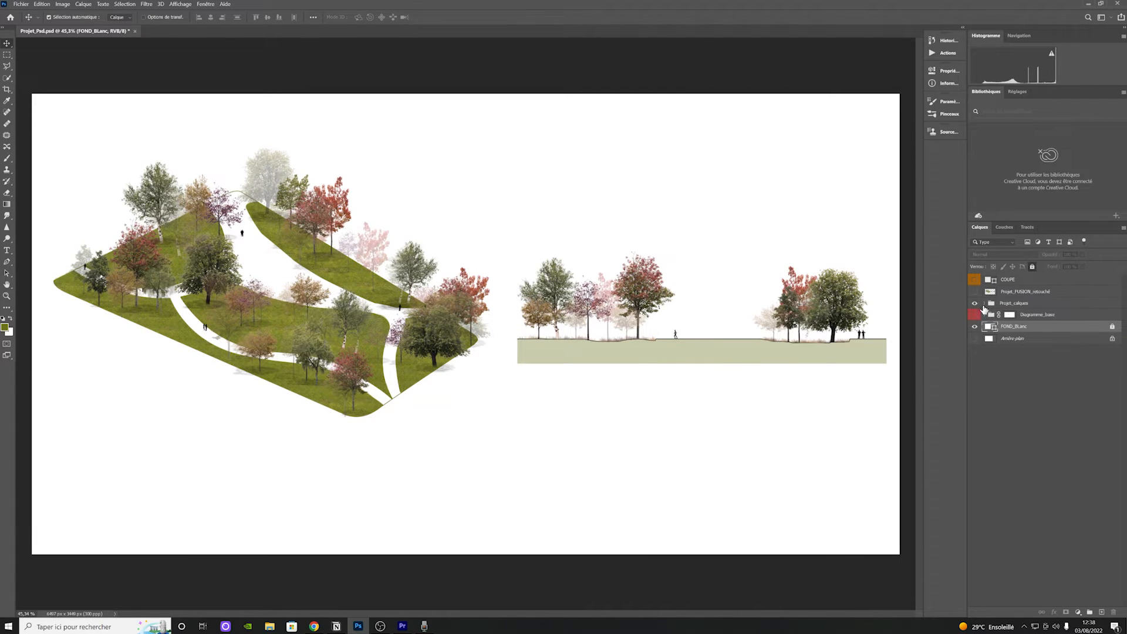
left_click(985, 304)
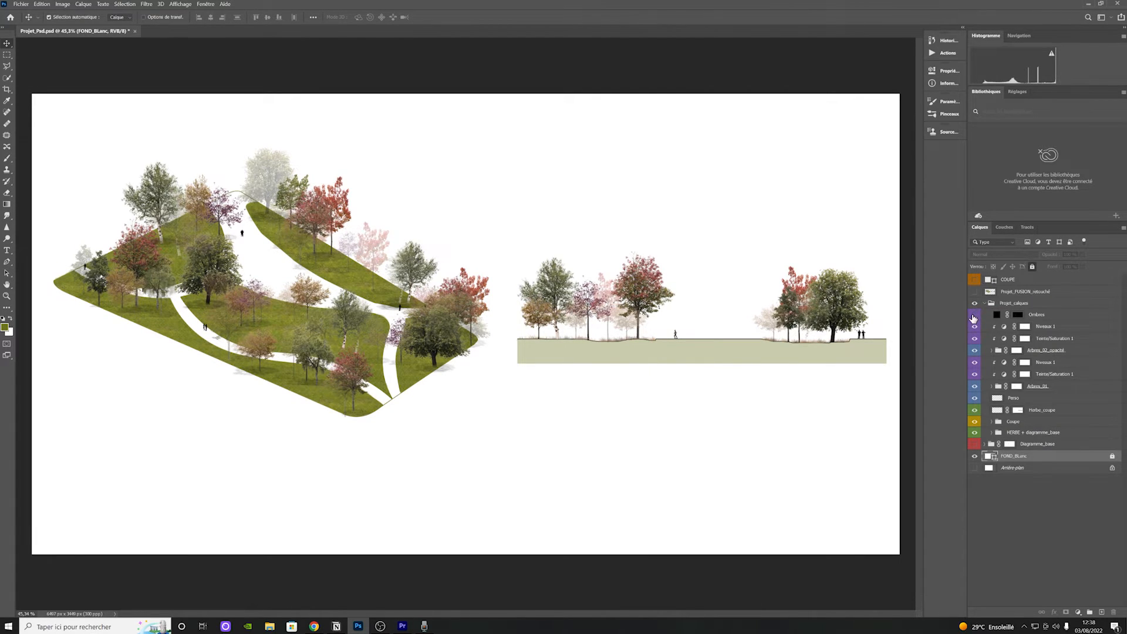
left_click(986, 303)
left_click(975, 303)
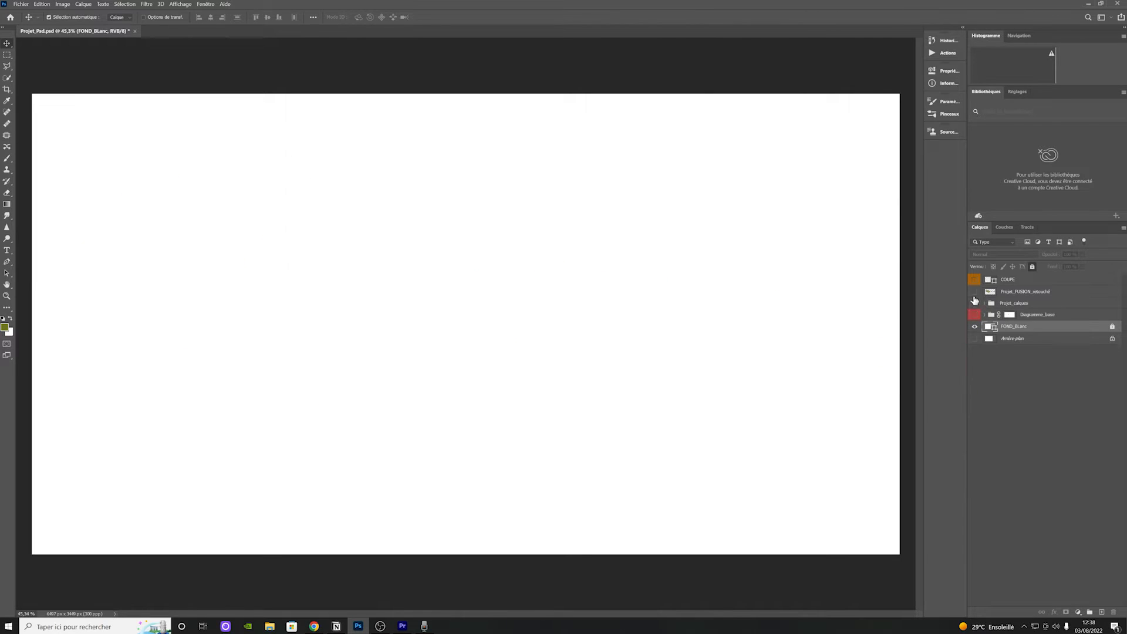
left_click(975, 291)
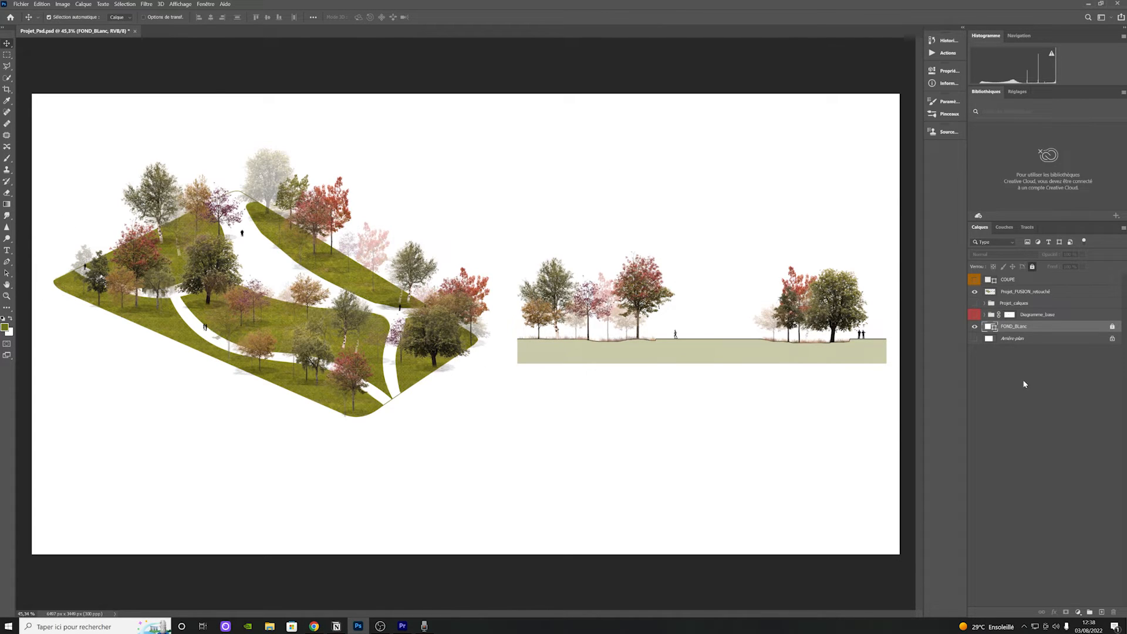
left_click(975, 292)
left_click(975, 292)
left_click(976, 303)
left_click(976, 304)
left_click(1025, 292)
left_click(22, 4)
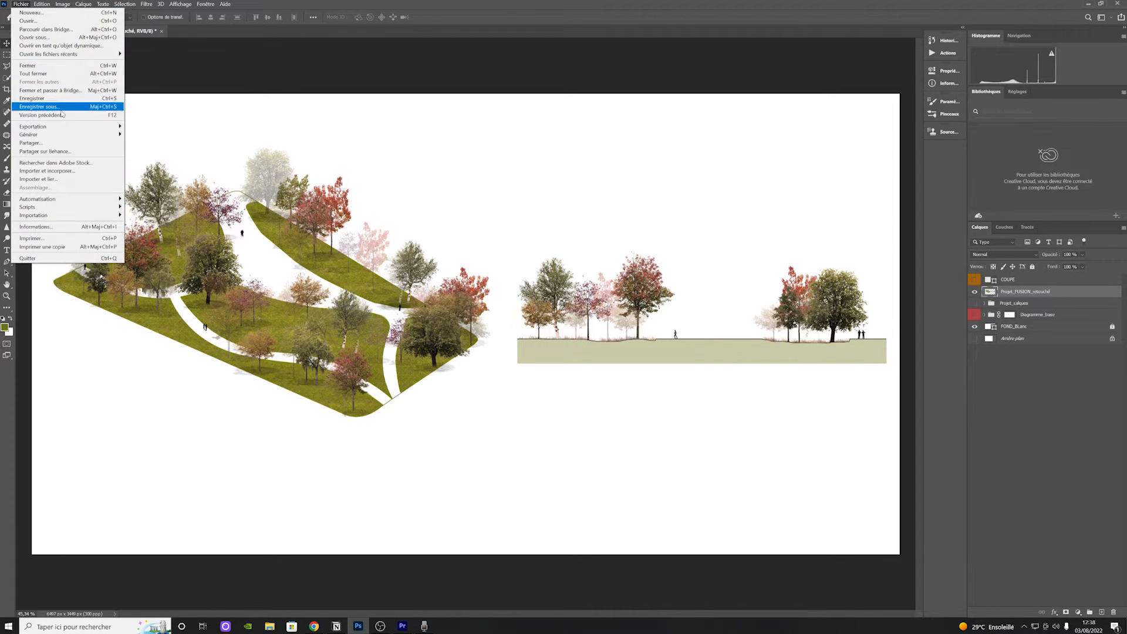
mouse_move(65, 127)
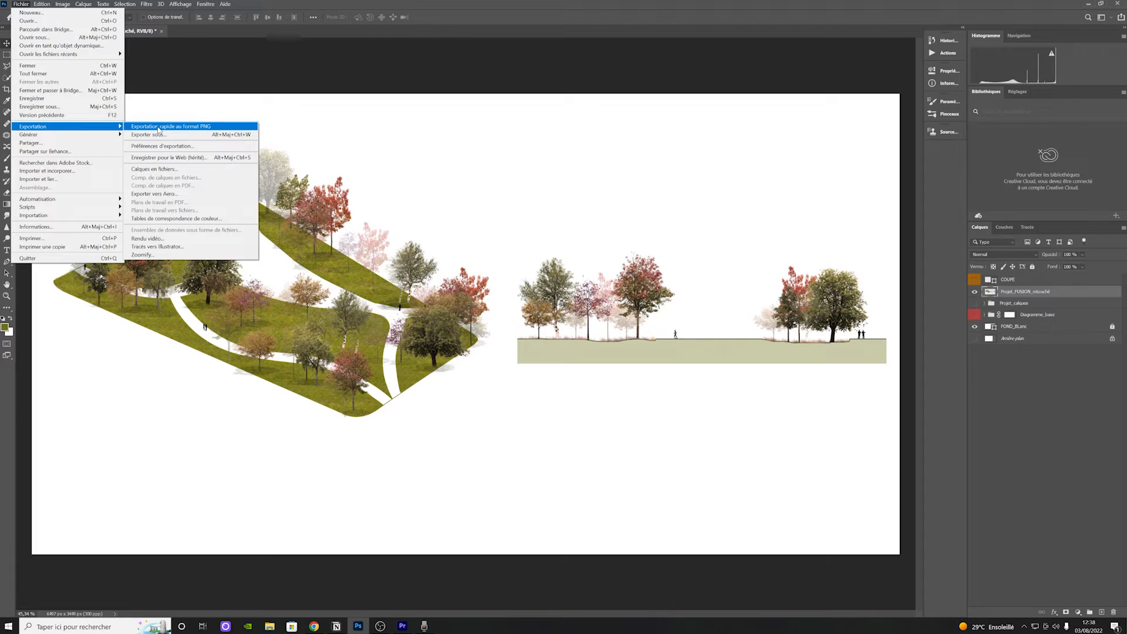
left_click(71, 107)
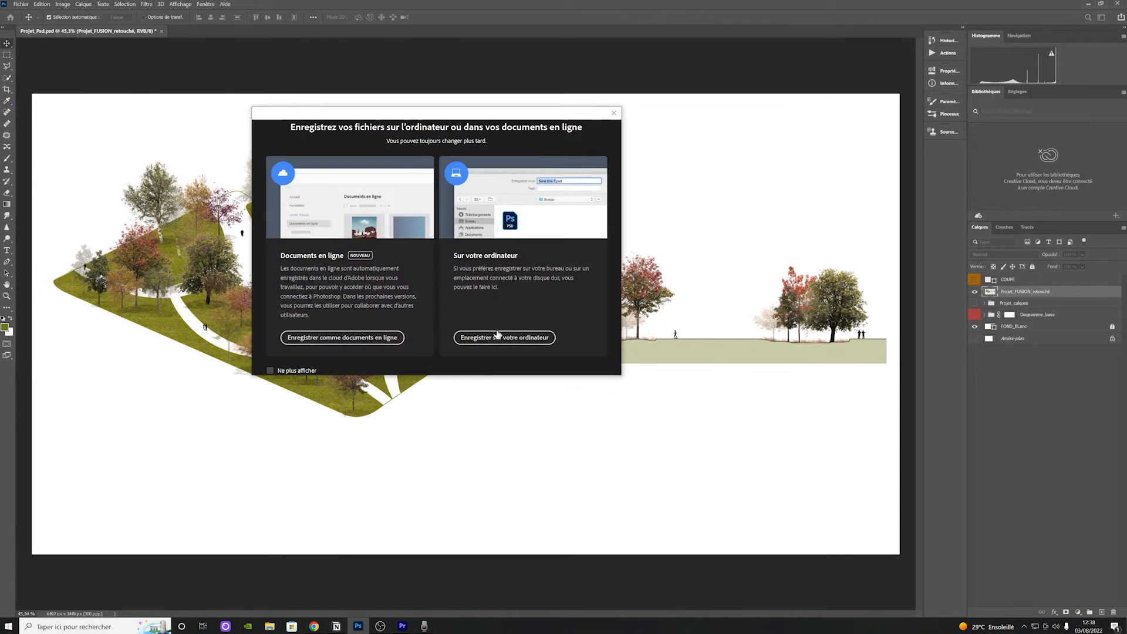
left_click(503, 339)
left_click(302, 509)
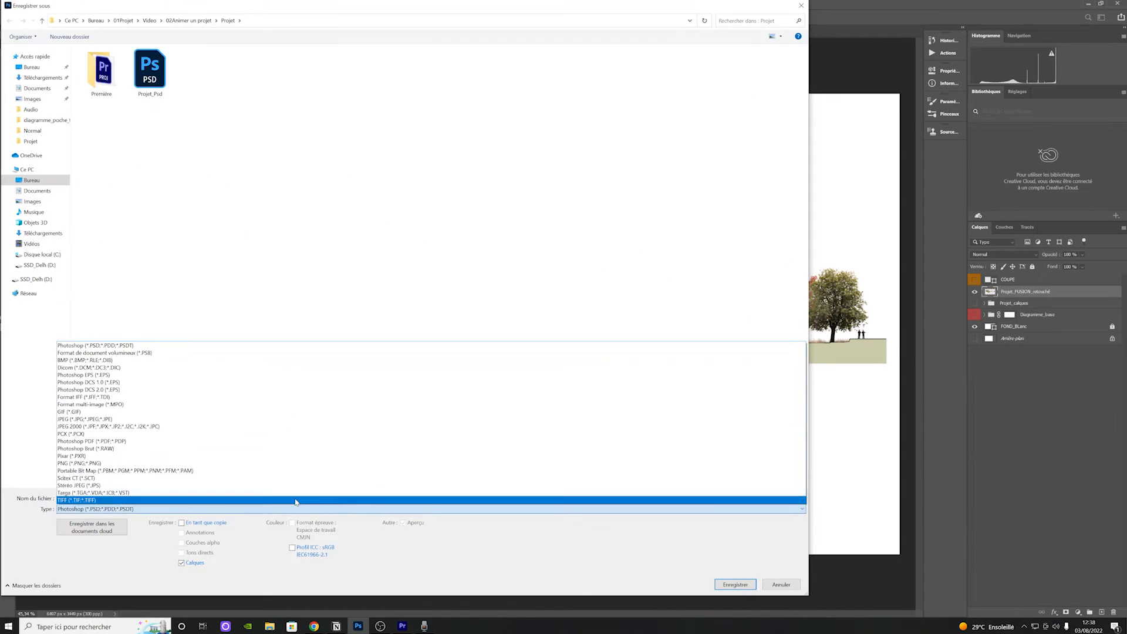
left_click(780, 583)
left_click(780, 583)
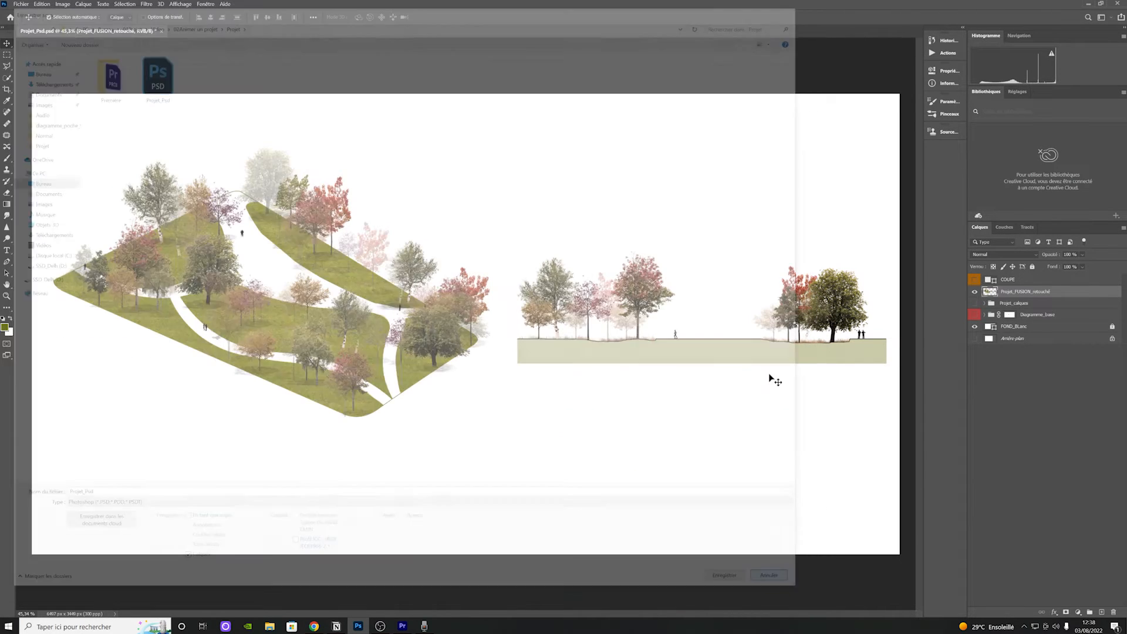
- Switch to Premiere Pro and delete both green-screen clips from the project, keeping the colour matte
left_click(402, 626)
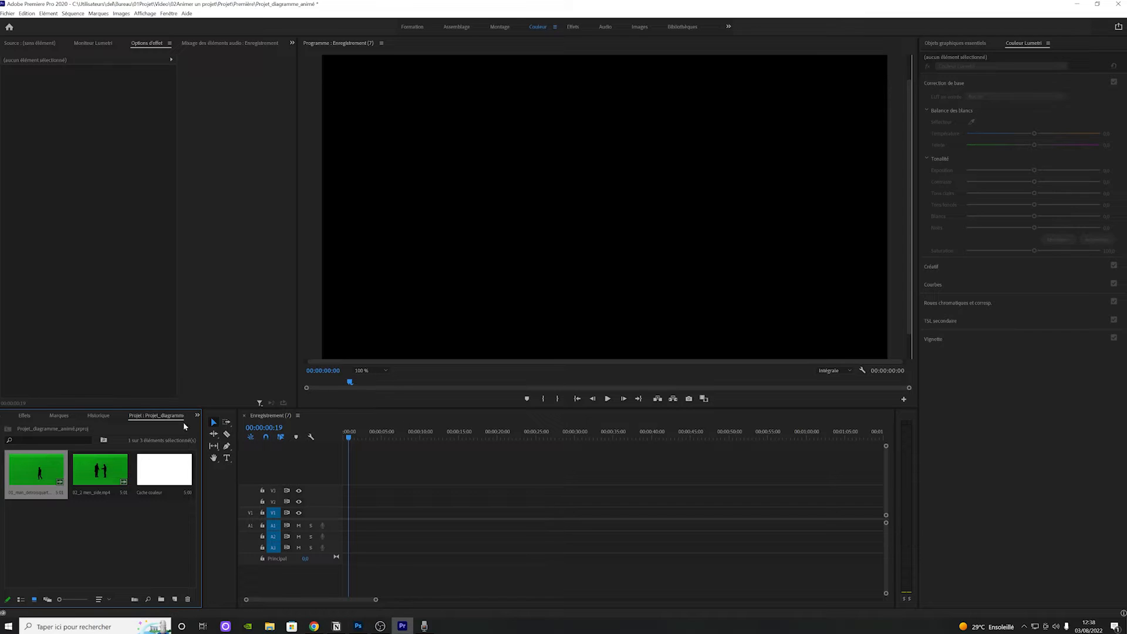
left_click(94, 546)
left_click_drag(179, 539, 28, 458)
key("Delete")
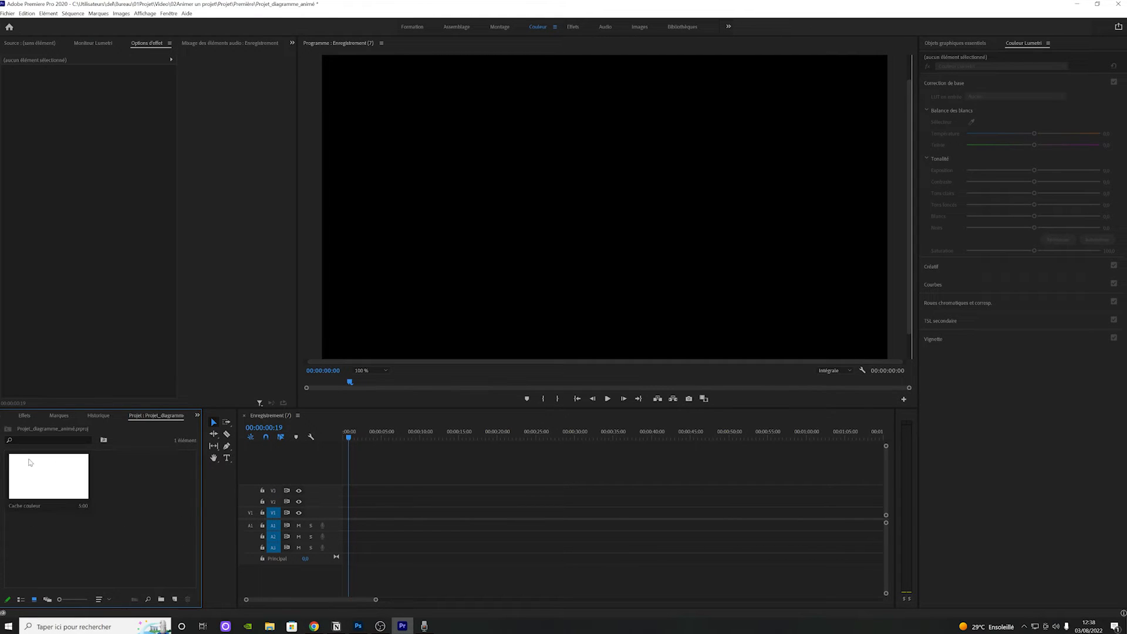
- Import Projet_PNG_final.png into the project and place it at the start of track V2
right_click(97, 538)
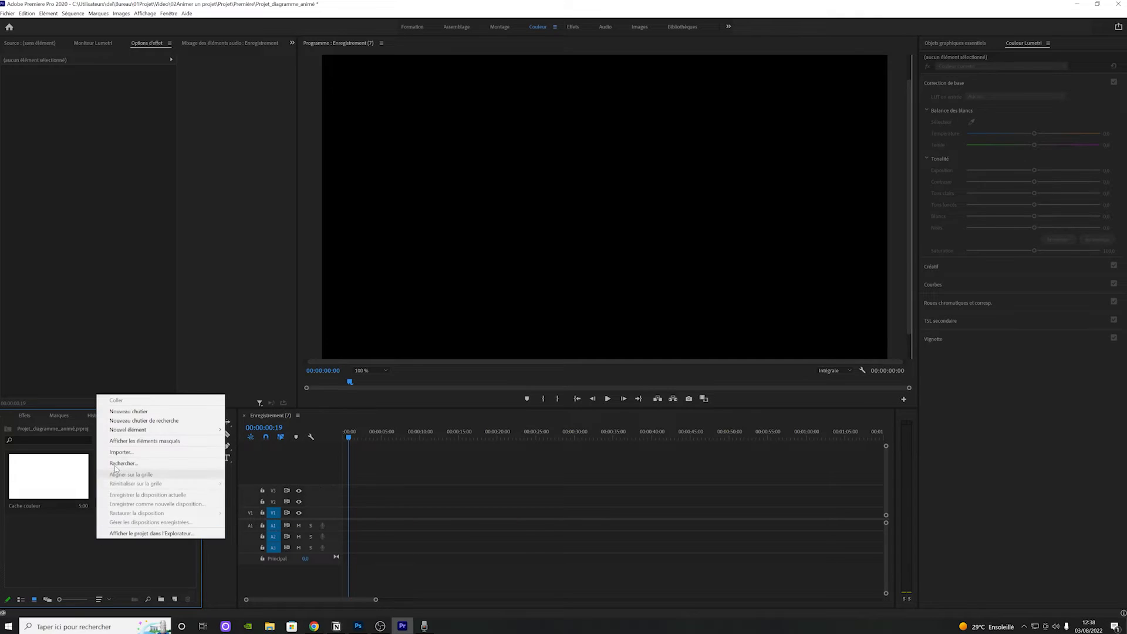
left_click(120, 463)
left_click(126, 40)
double_click(230, 103)
double_click(144, 113)
left_click(148, 101)
left_click(634, 446)
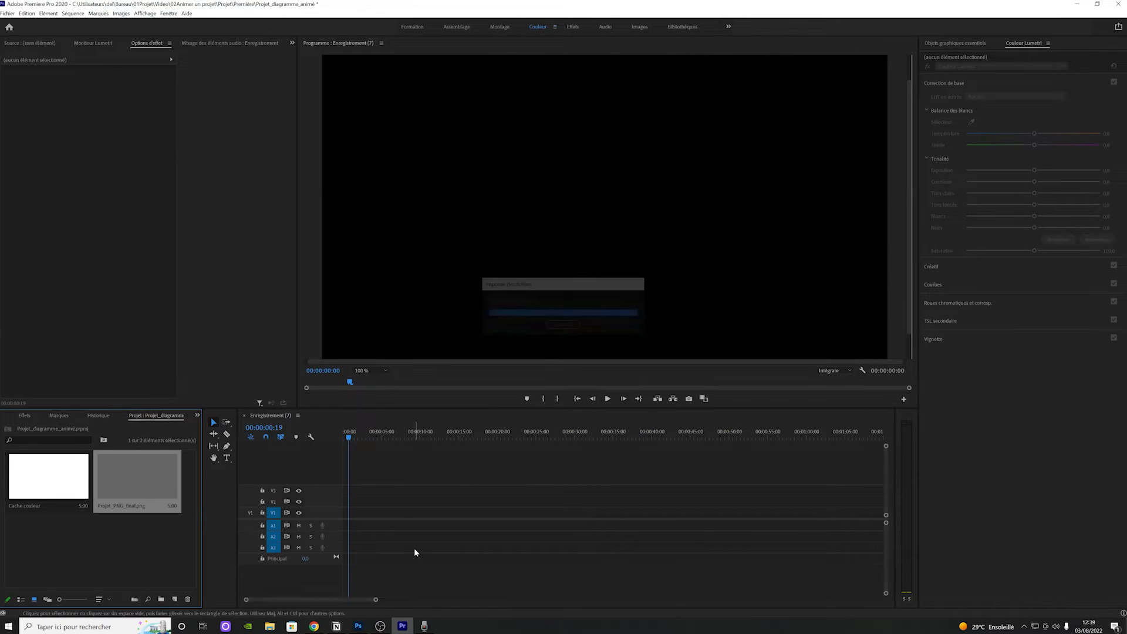
left_click_drag(134, 487, 345, 501)
left_click(344, 439)
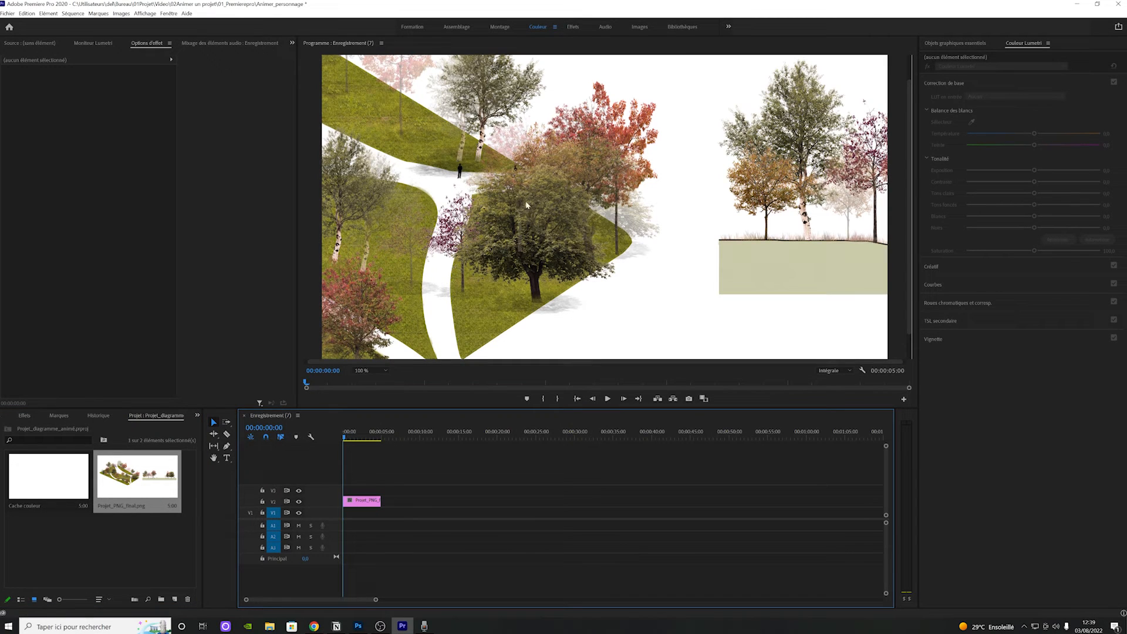
- Check the frame size in the sequence settings and keep it at 1920 by 1080
left_click(73, 13)
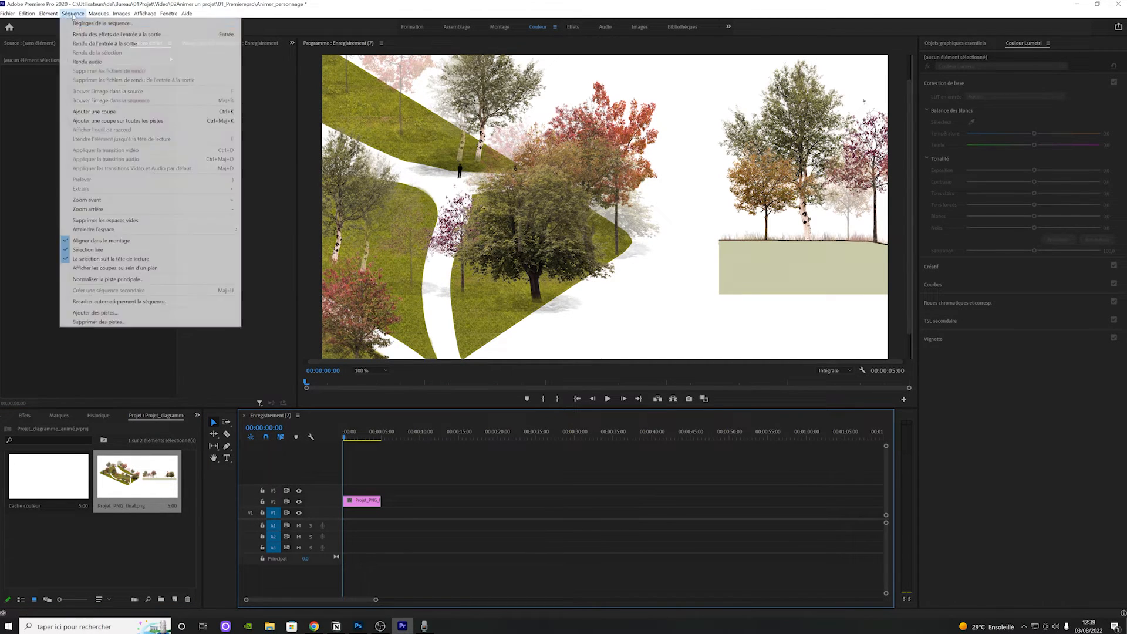
left_click(88, 21)
double_click(521, 194)
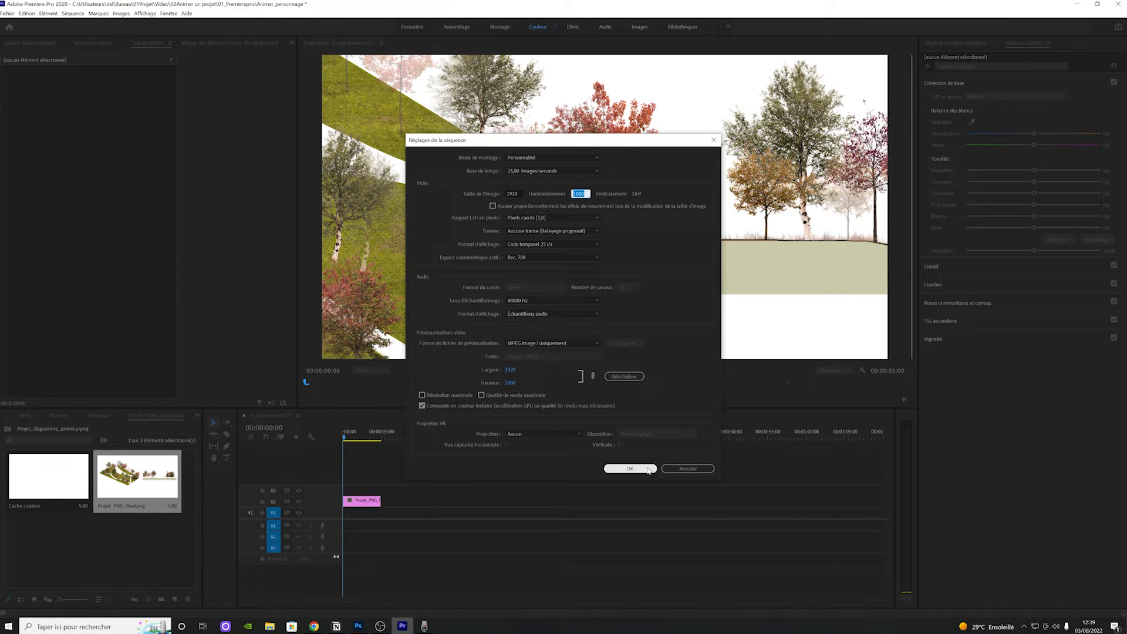
left_click(630, 468)
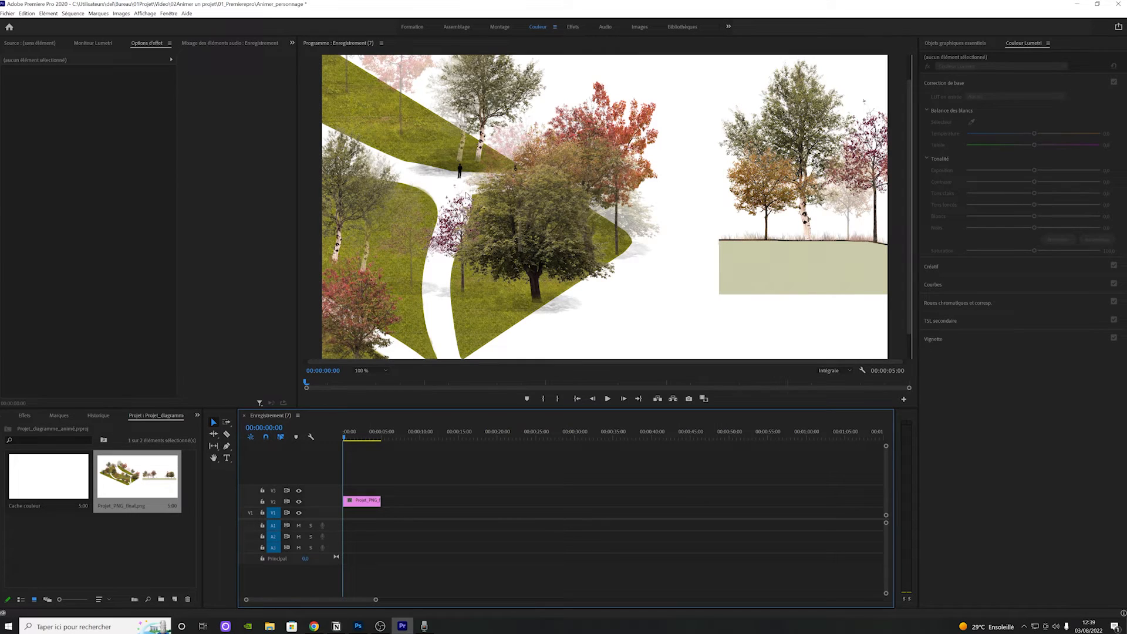
- Scale the Projet_PNG_final.png clip to 28 so the plan and section both fit in the frame
double_click(411, 229)
left_click_drag(95, 101, 52, 97)
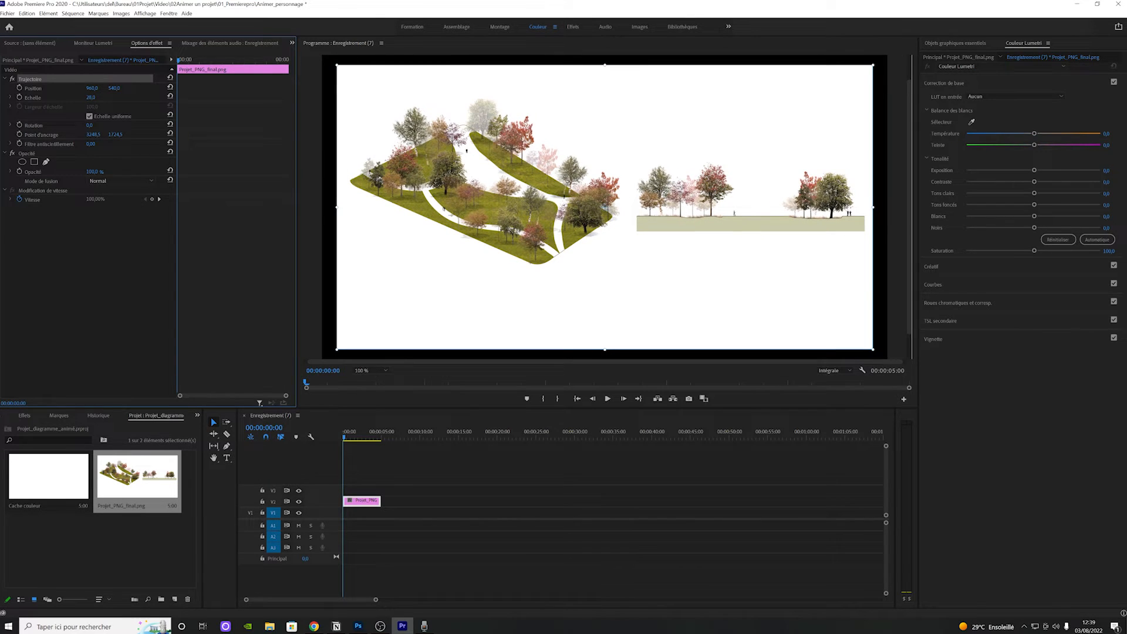
left_click(875, 128)
- Place the white colour matte on track V1 beneath the diagram image and preview the sequence
left_click_drag(48, 475, 349, 512)
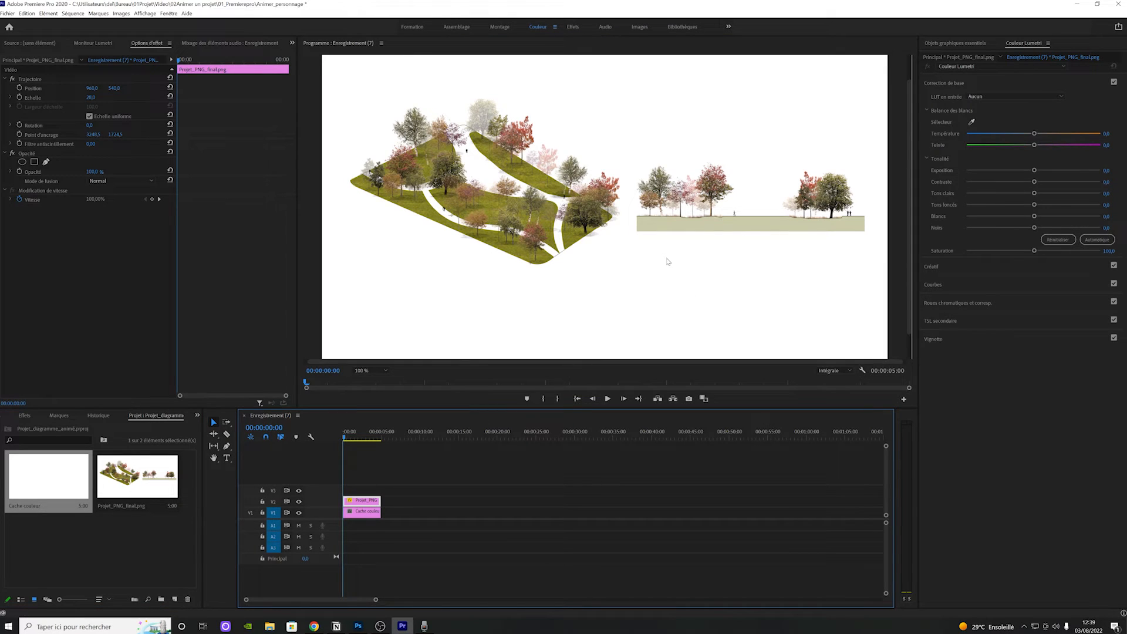
key("space")
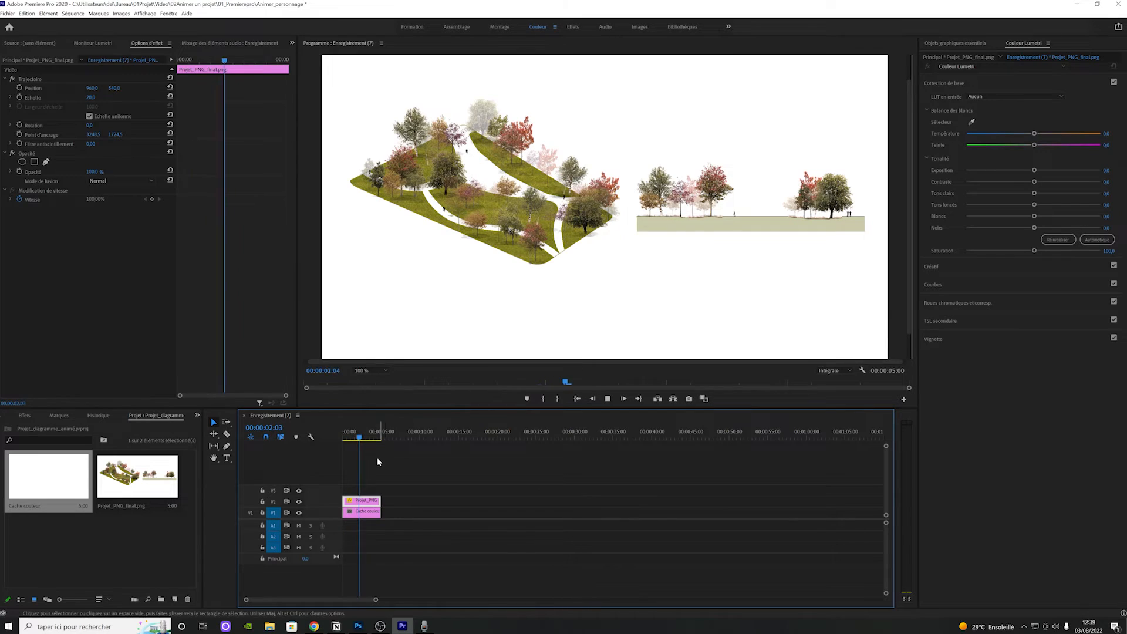
key("space")
- Move the diagram image slightly down in the frame, to position 960, 585
left_click(629, 231)
left_click(597, 204)
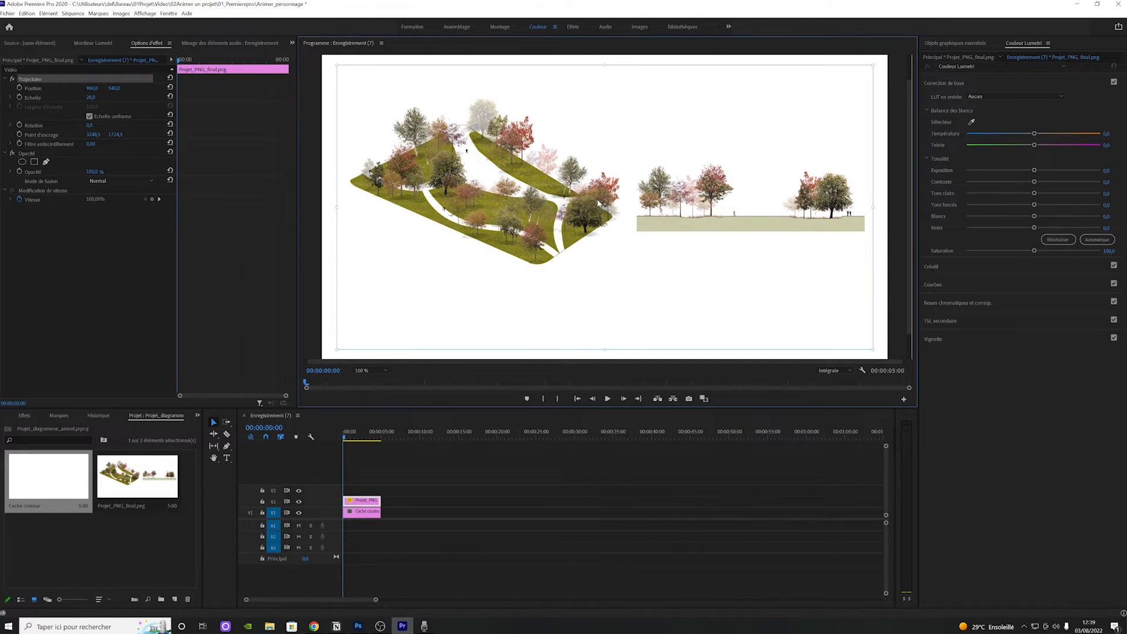
left_click_drag(597, 211, 596, 224)
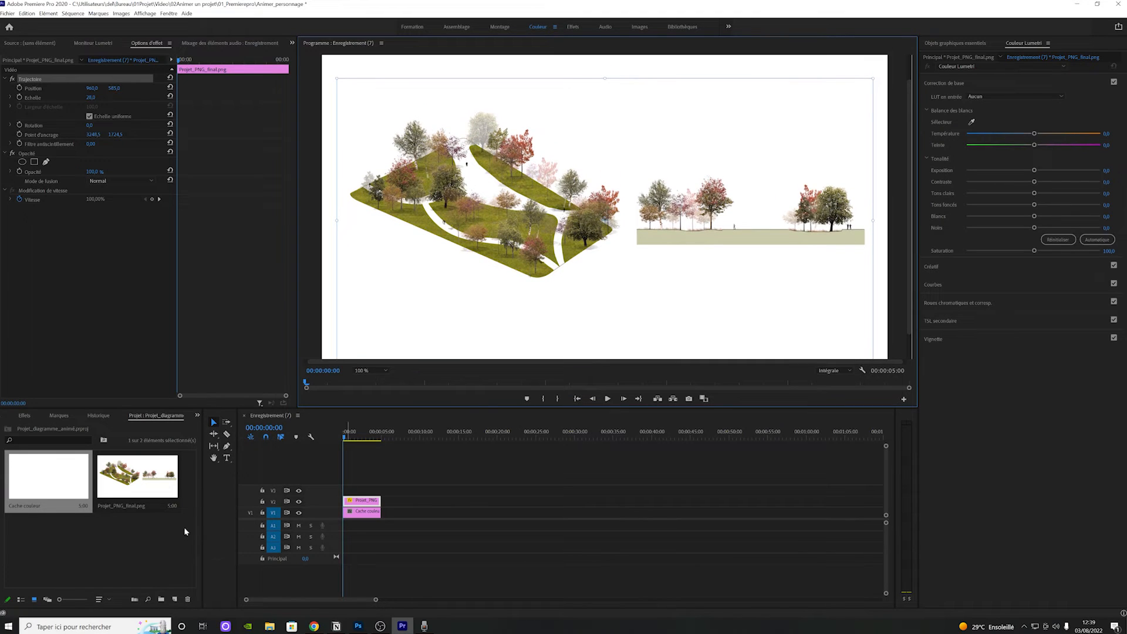
- Import 01_man_side.mp4, place it on track V3 and remove its green background with the Ultra Key effect
right_click(118, 544)
left_click(147, 456)
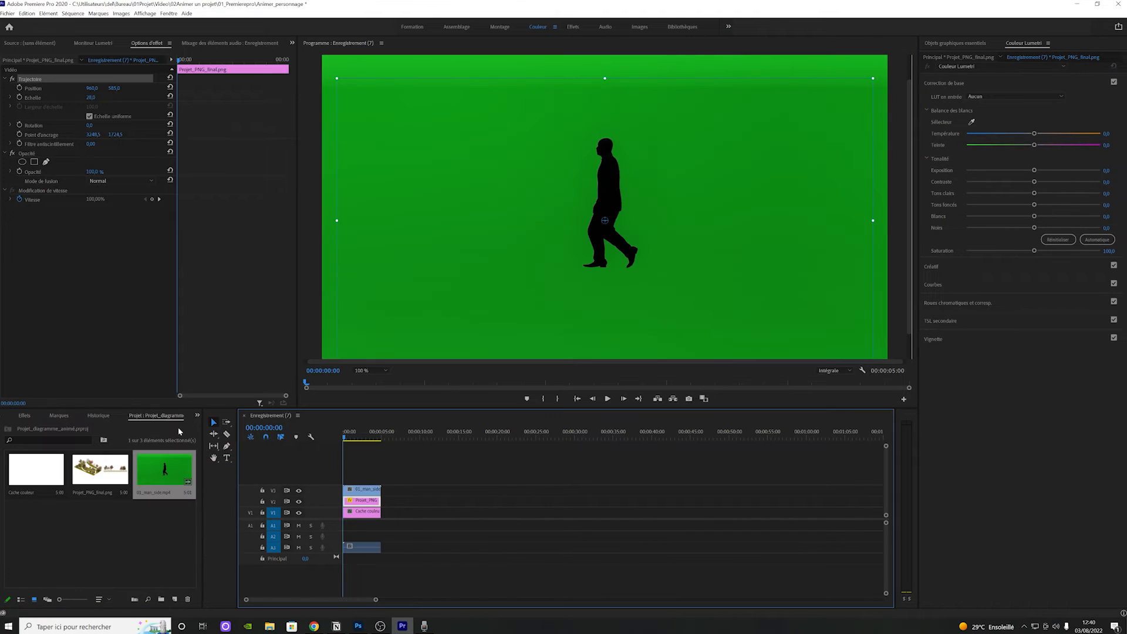
left_click(197, 415)
left_click(212, 446)
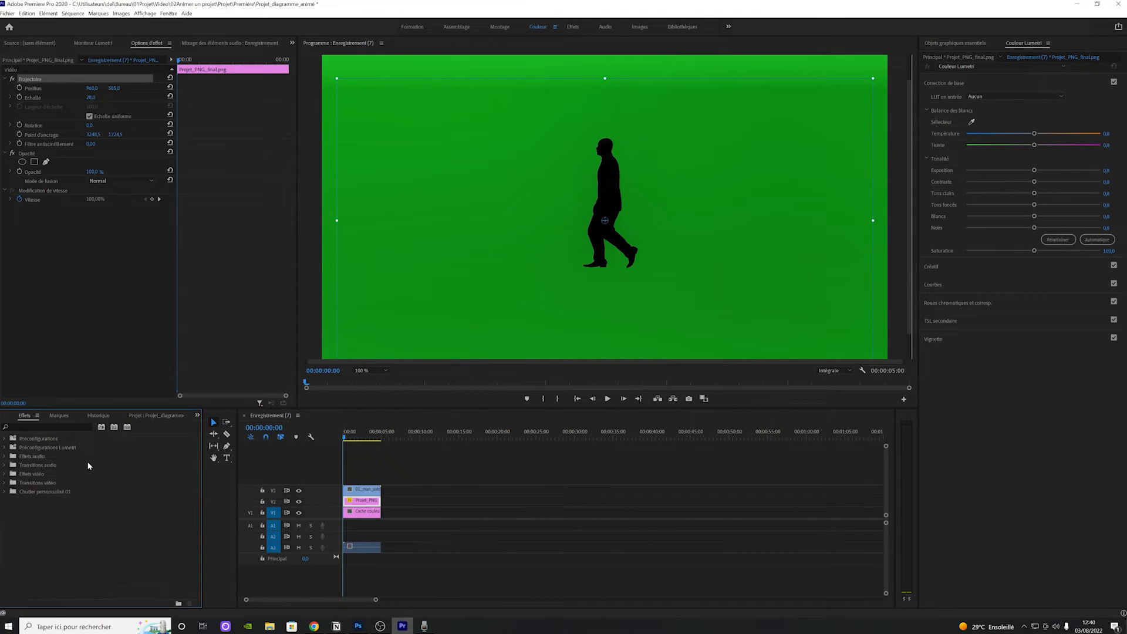
left_click(42, 428)
type("key")
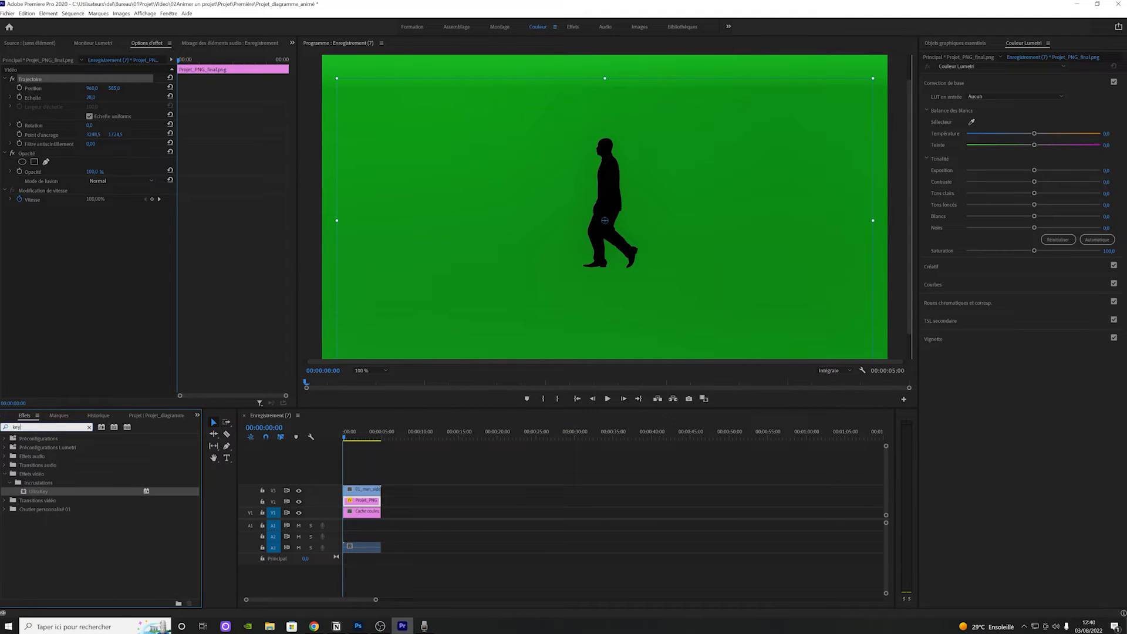
left_click_drag(38, 492, 370, 489)
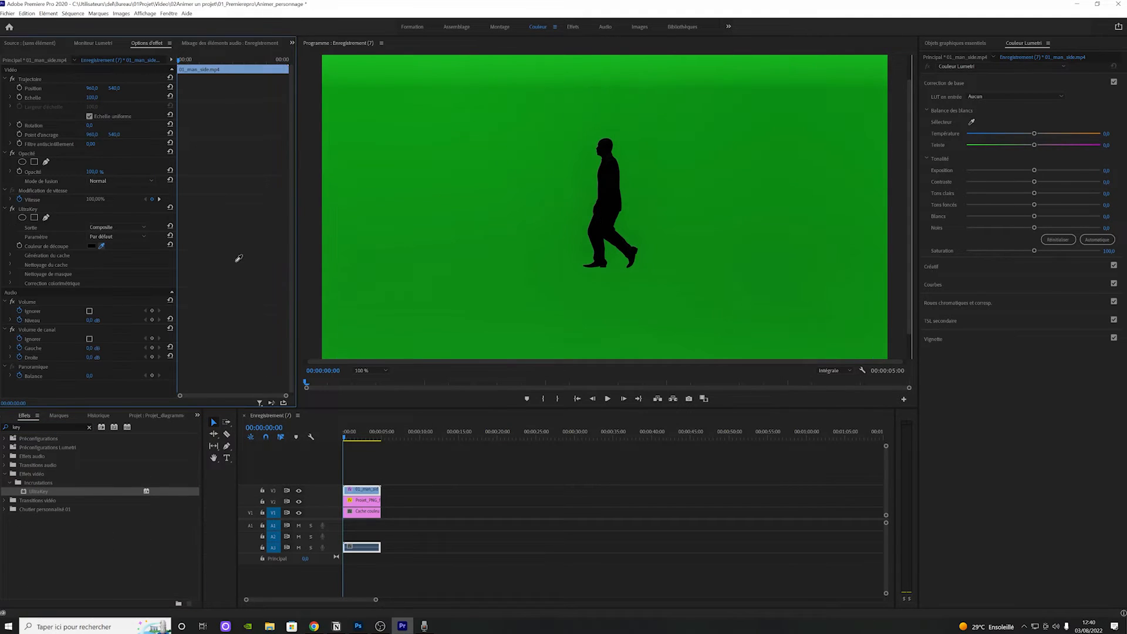
left_click(220, 424)
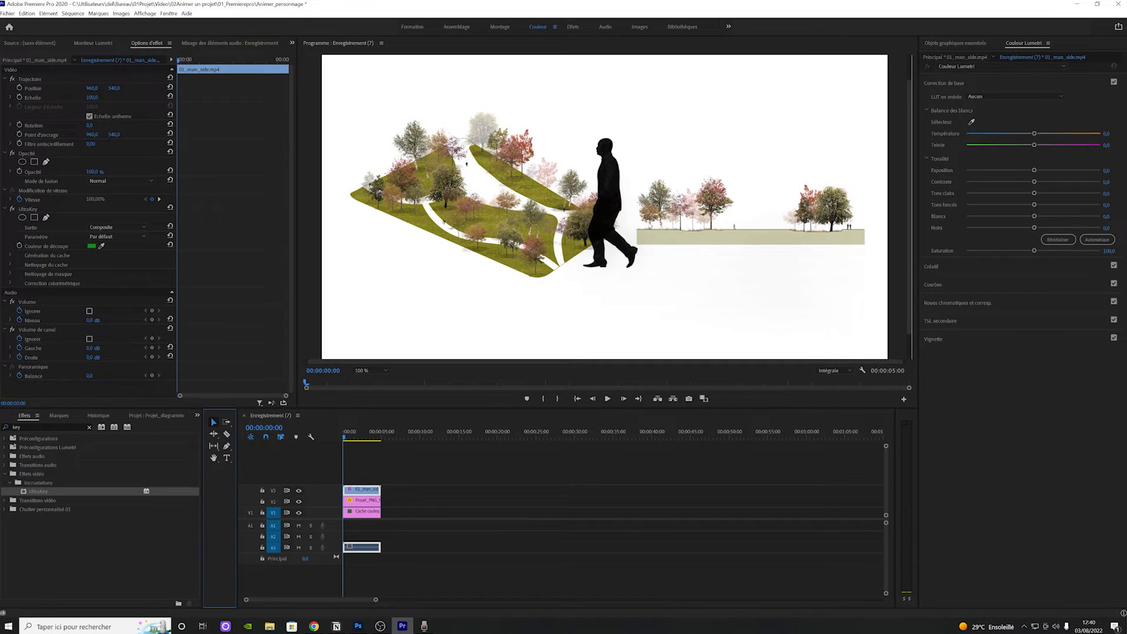
- Scale the walking man to 4.5 and position him on the section's ground line beside the existing figure
left_click(603, 202)
left_click_drag(98, 99, 58, 99)
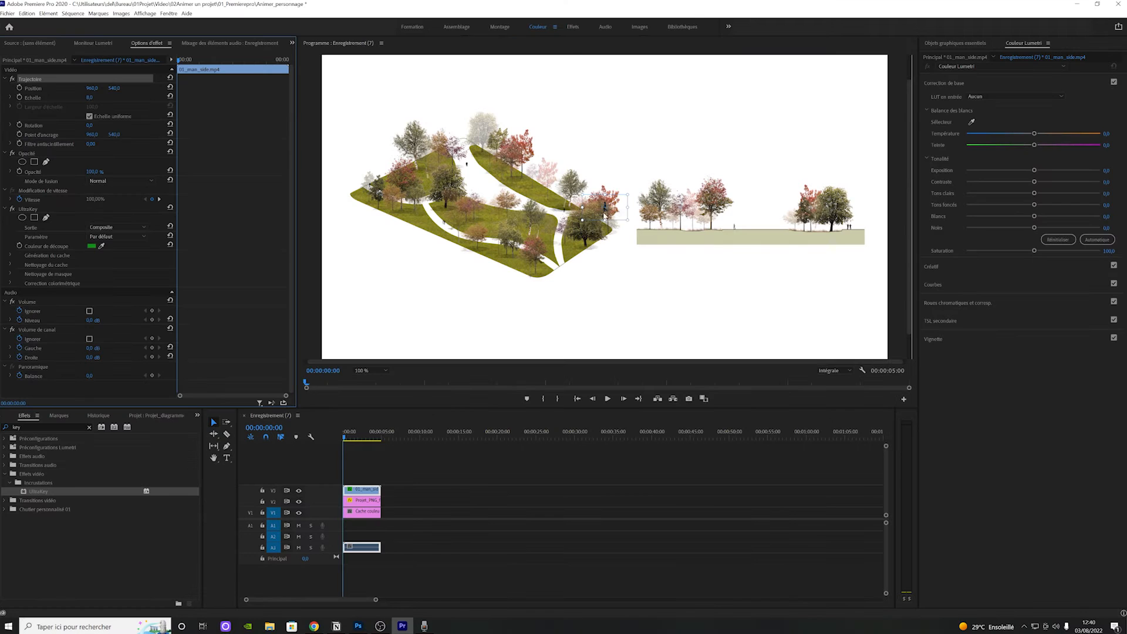
left_click_drag(607, 215, 489, 183)
left_click(369, 372)
left_click(369, 450)
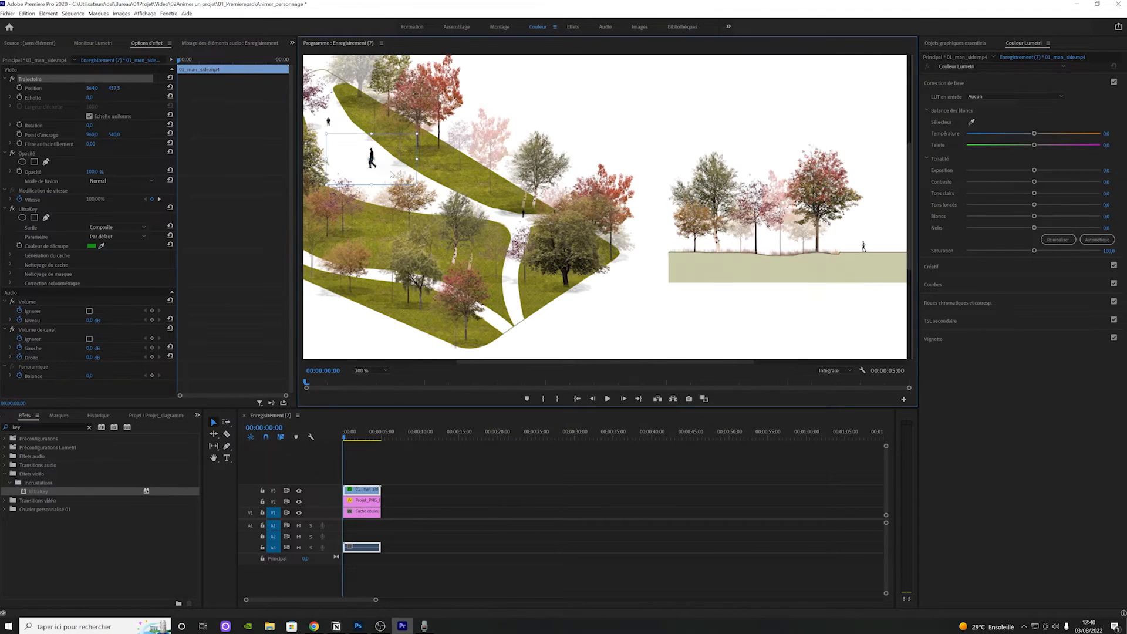
left_click_drag(417, 134, 877, 257)
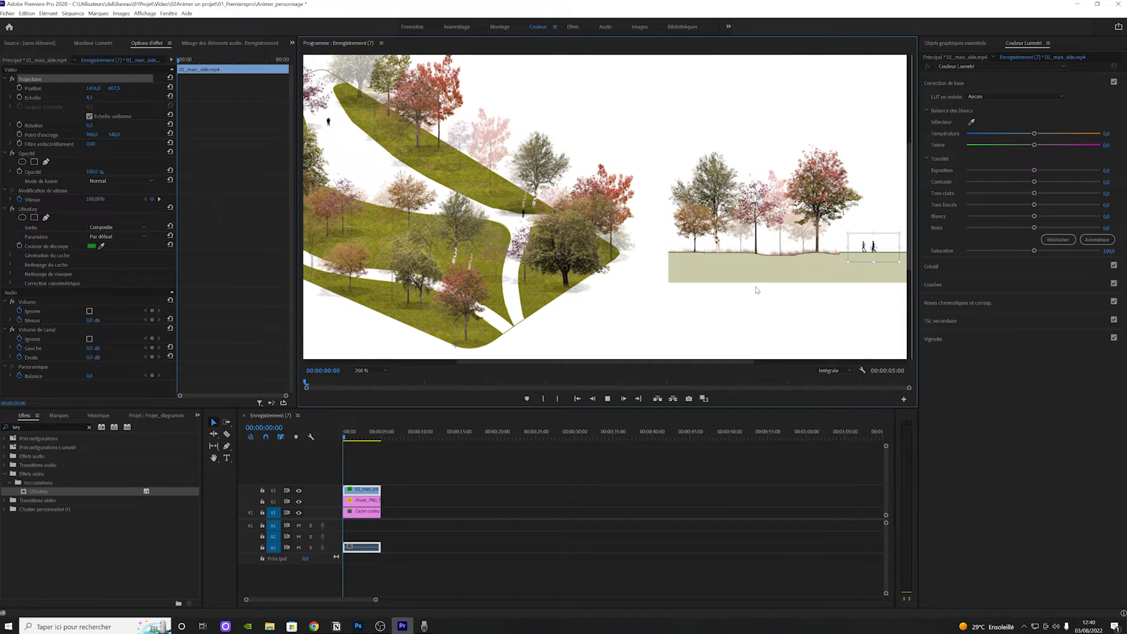
- Play back the section at 400% zoom to examine the walking man's size and contact with the ground
key("space")
left_click(370, 371)
left_click(378, 458)
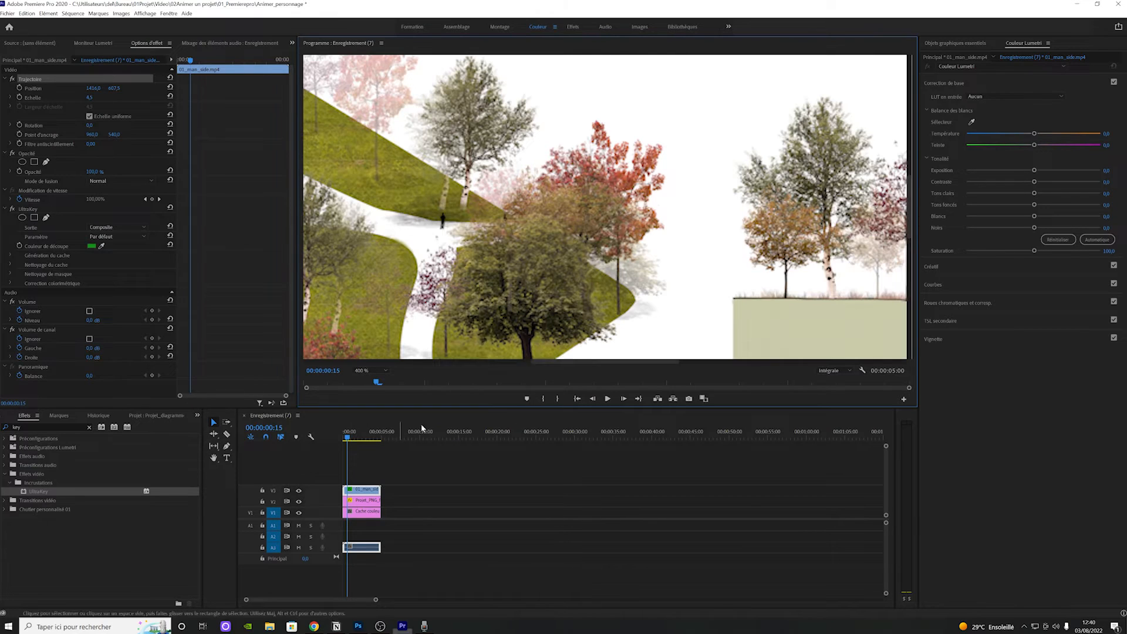
left_click_drag(546, 361, 700, 360)
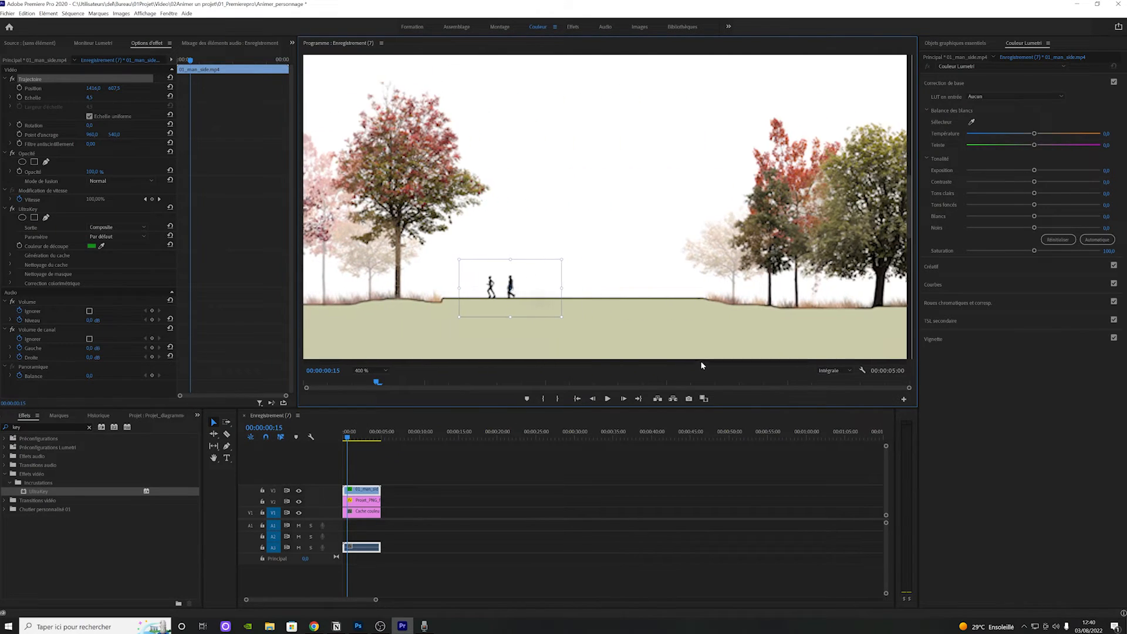
left_click(498, 480)
key("space")
left_click(849, 379)
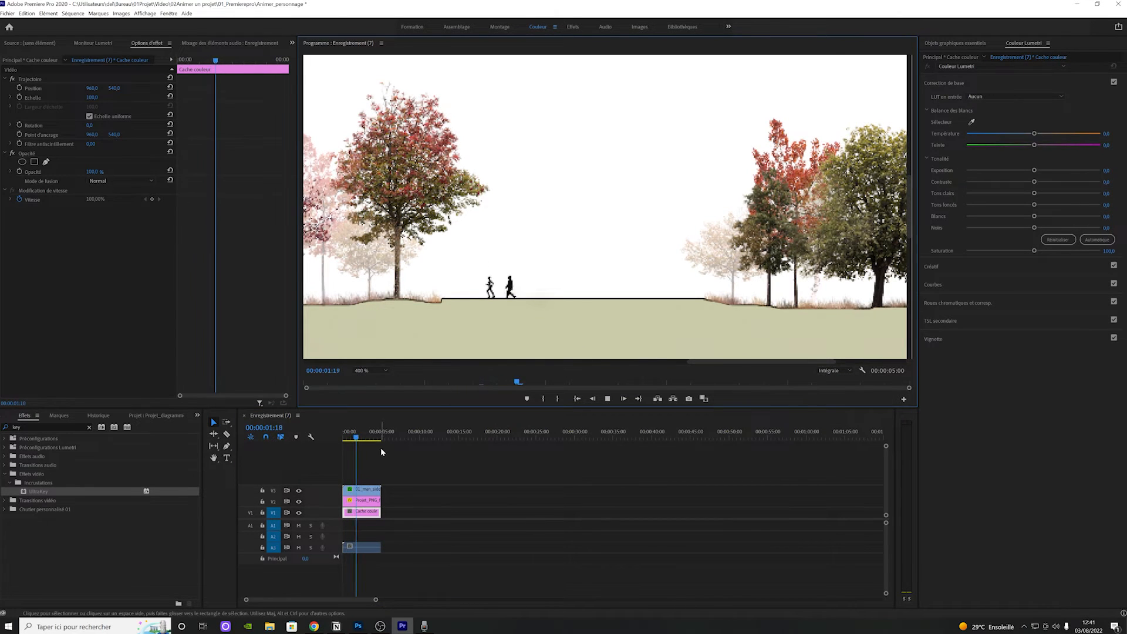
- Play back the whole composition at 75% zoom to examine the animated silhouette within the diagram
left_click(364, 371)
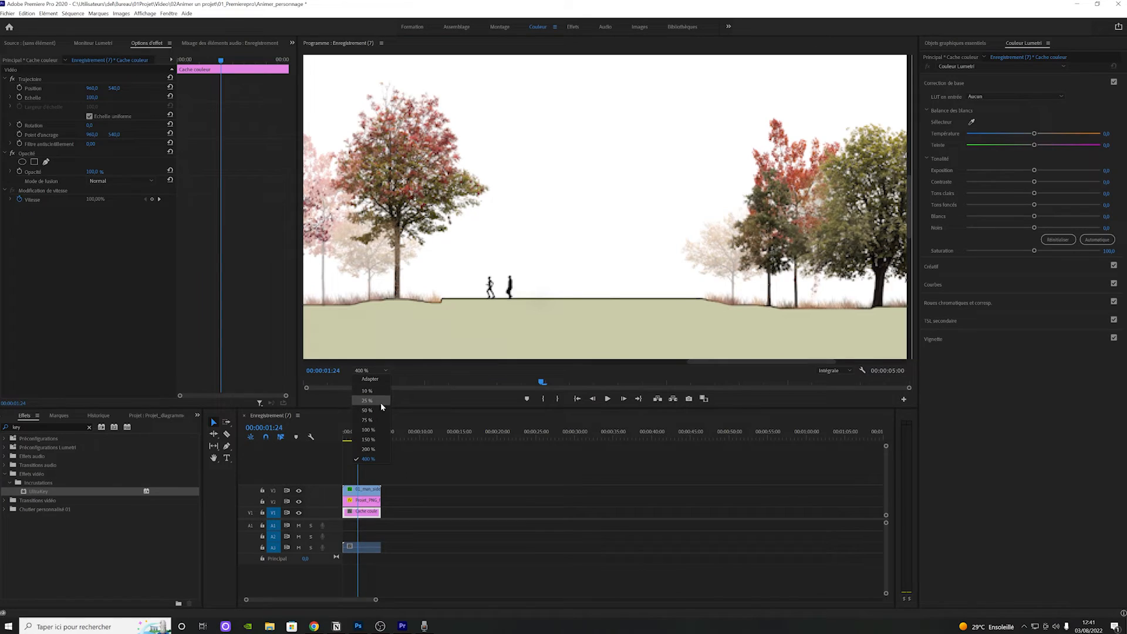
left_click(378, 401)
left_click(370, 373)
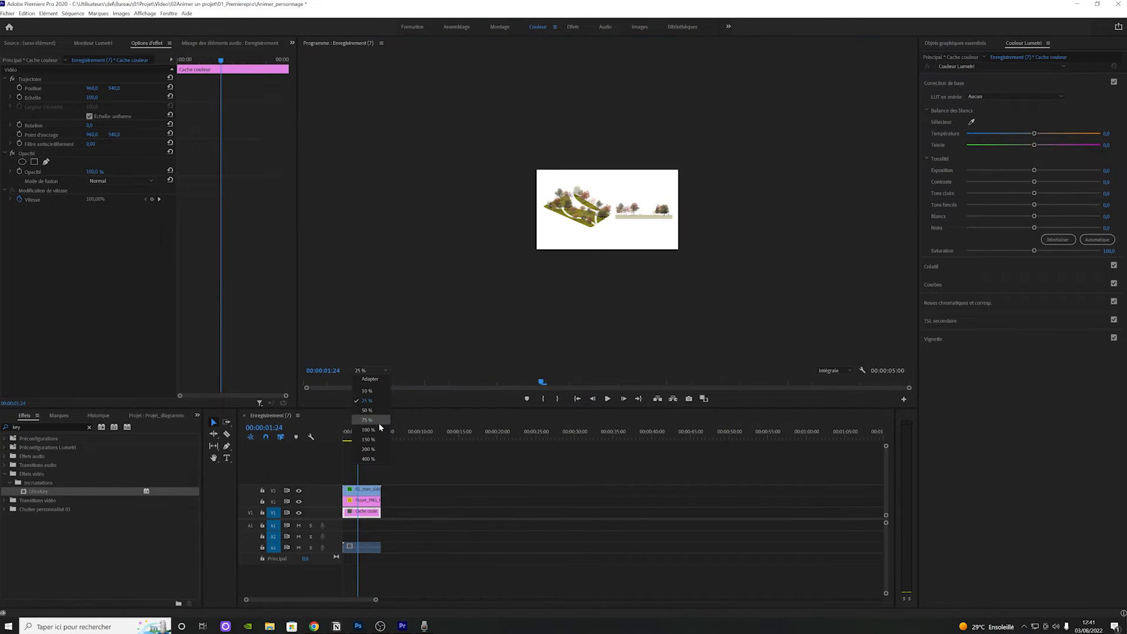
left_click(379, 423)
key("space")
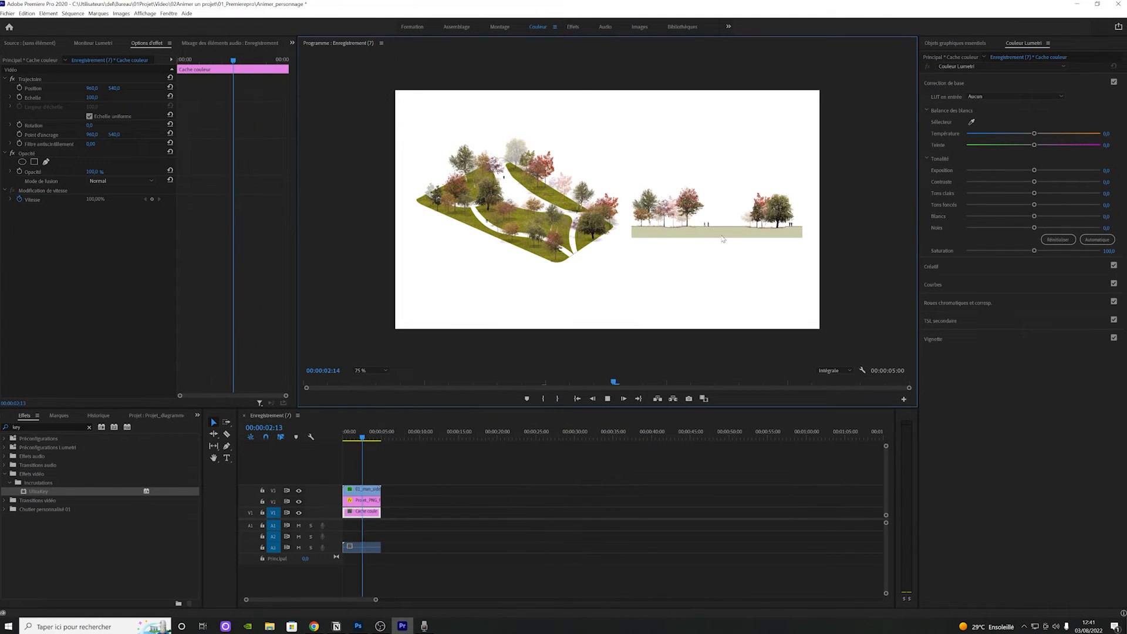
key("j")
key("j")
key("j")
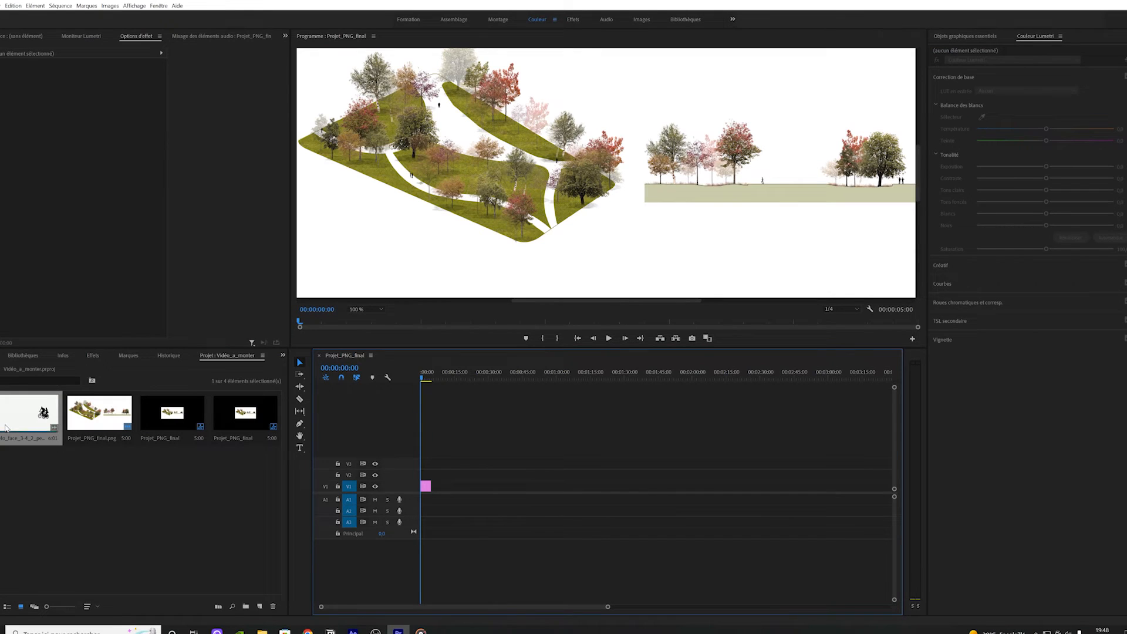
- Place the two-cyclist clip on track V3 at the sequence start and key out its off-white background with Ultra Key
left_click_drag(29, 414, 340, 429)
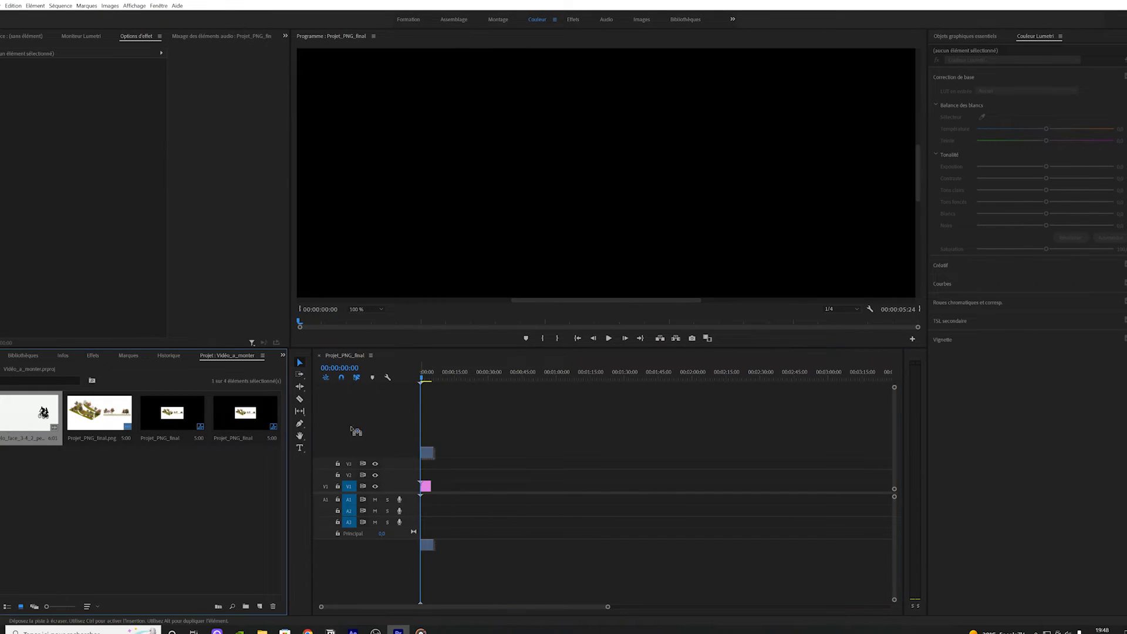
left_click_drag(425, 465, 425, 464)
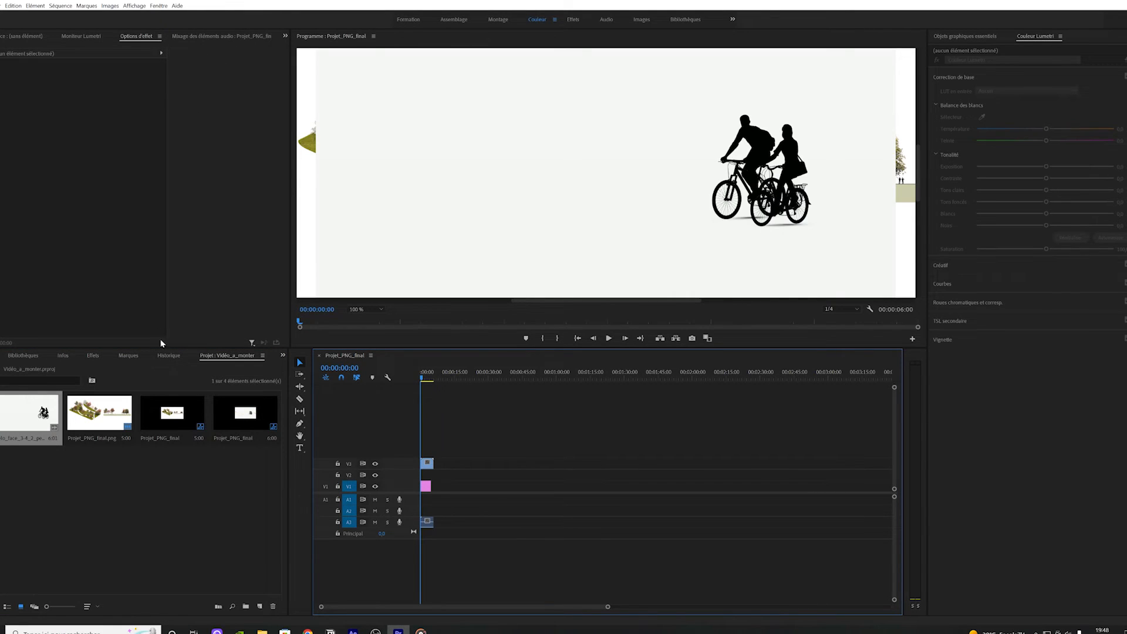
left_click(93, 355)
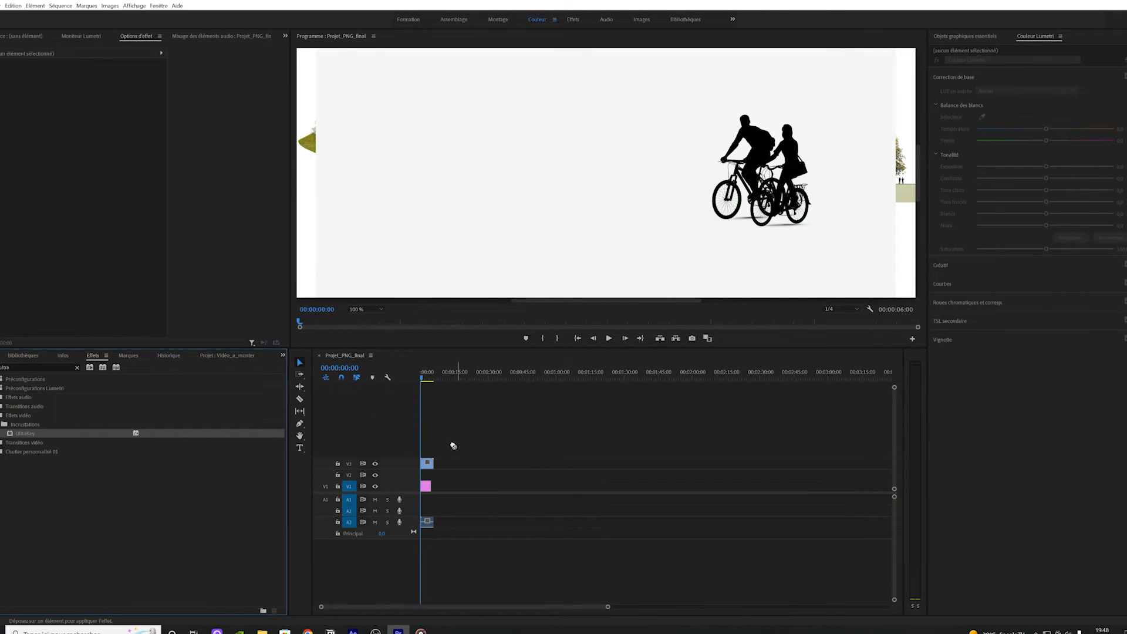
left_click_drag(428, 463, 428, 463)
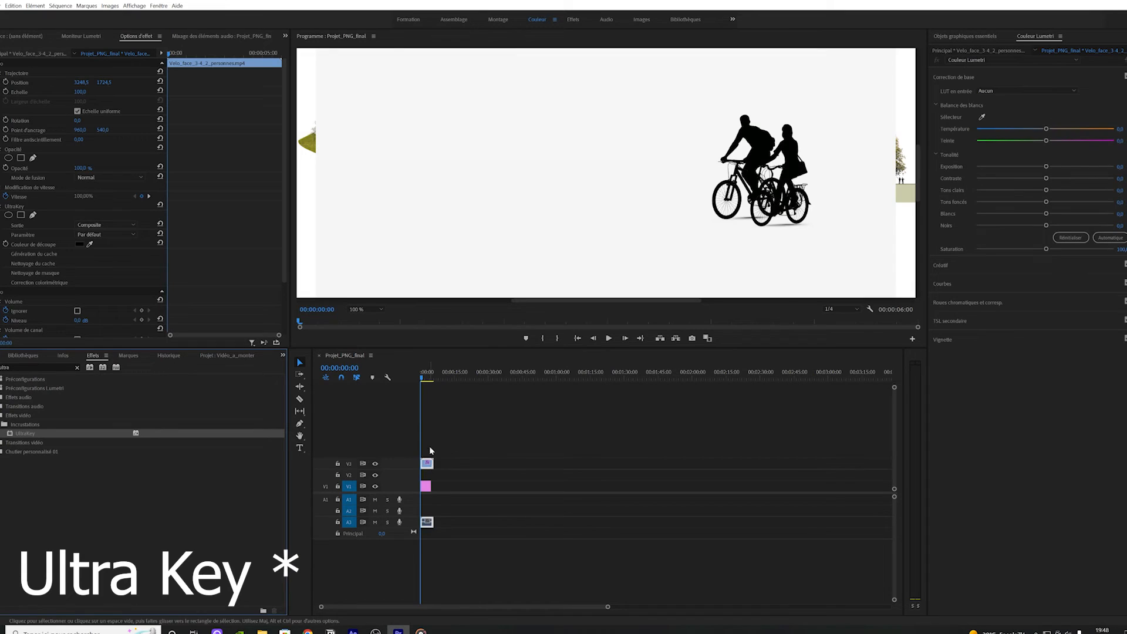
left_click(90, 244)
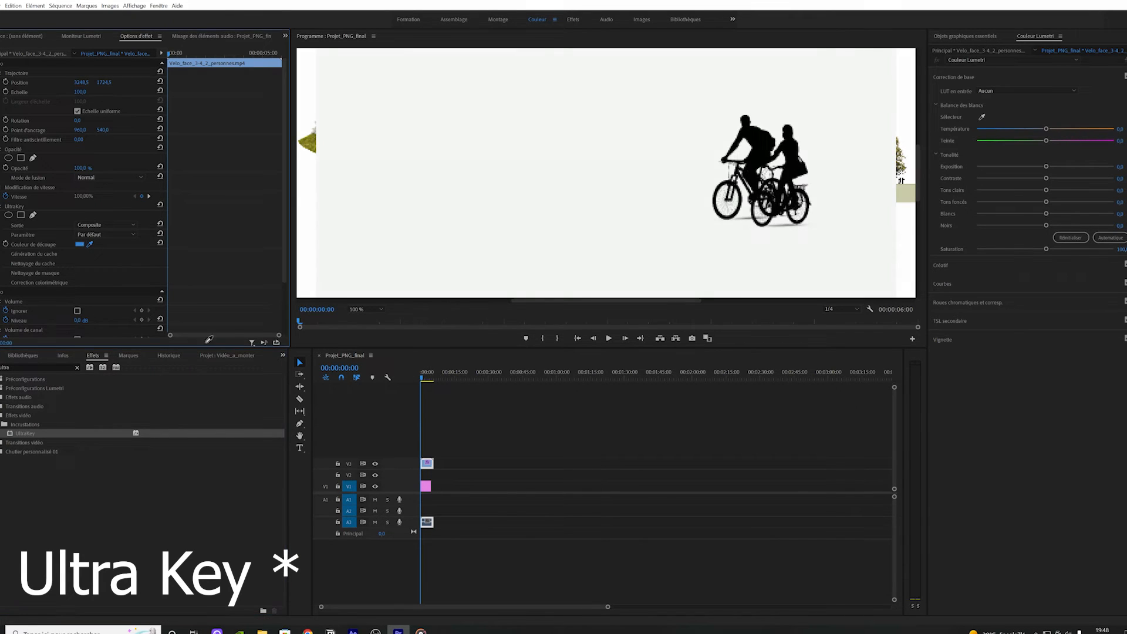
left_click(492, 203)
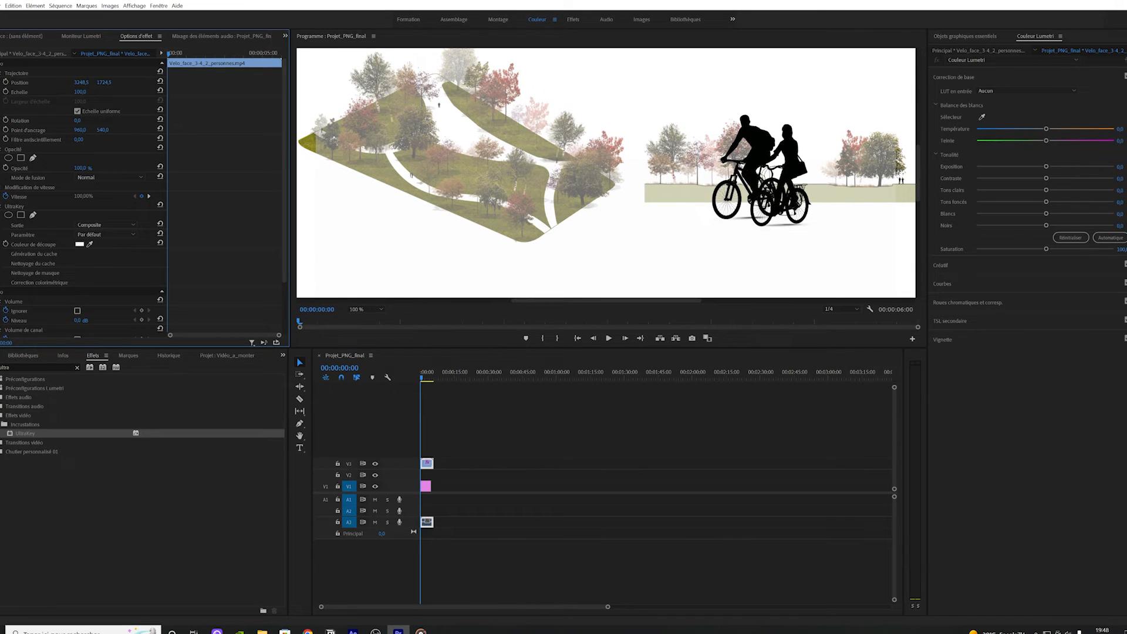
- Scale the cyclists down onto the plan's path and set the Ultra Key preset to Dynamique
left_click_drag(80, 93, 47, 92)
left_click(504, 186)
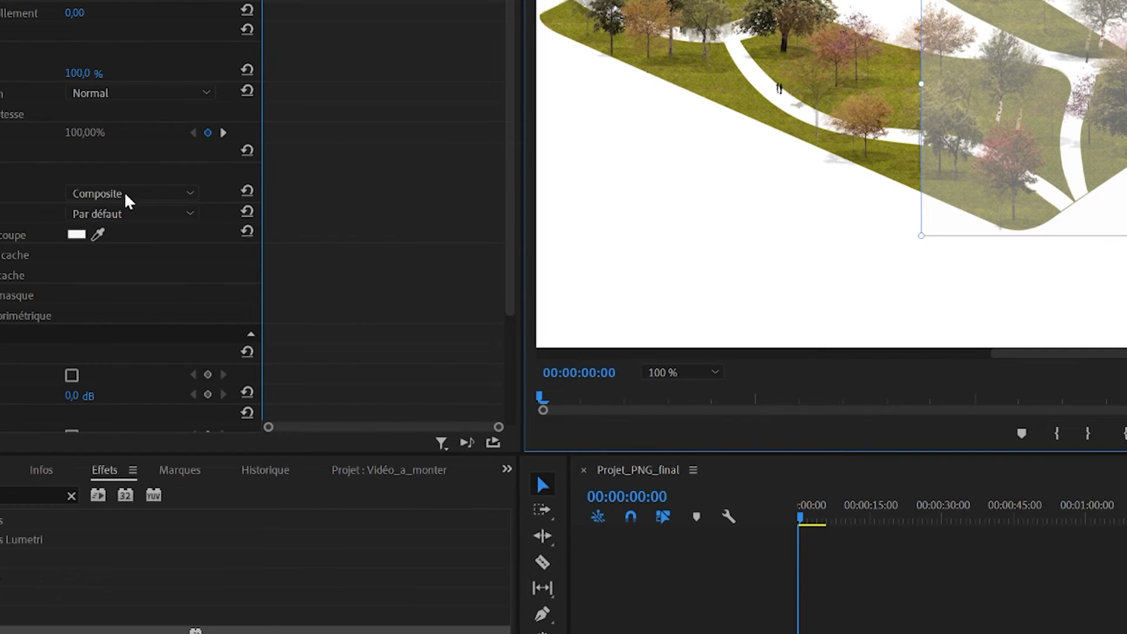
left_click(131, 214)
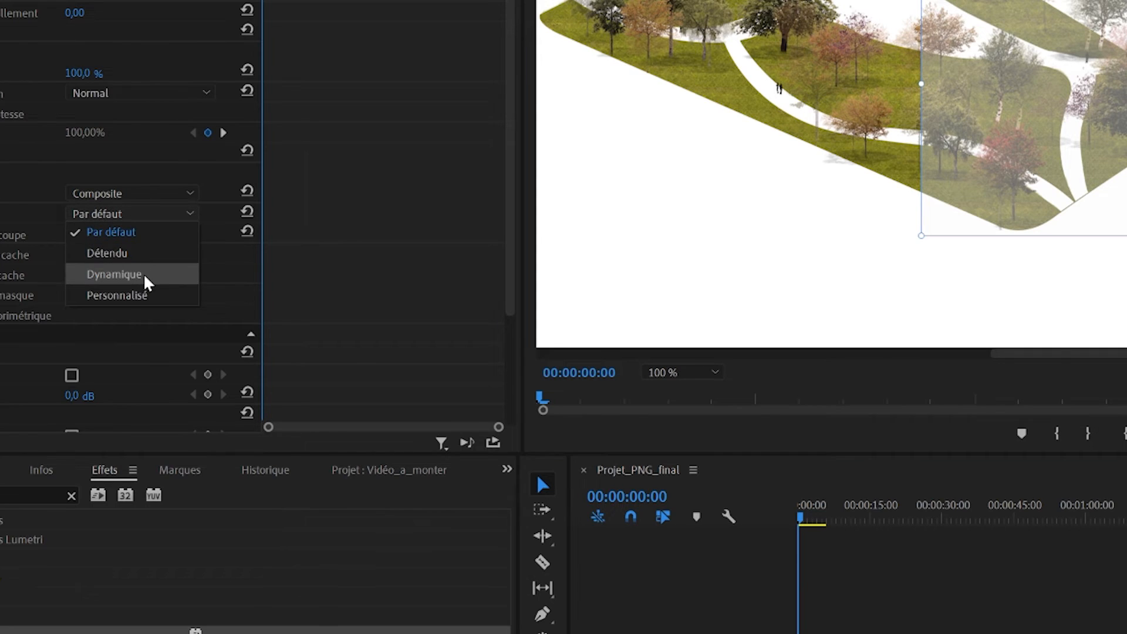
left_click(144, 273)
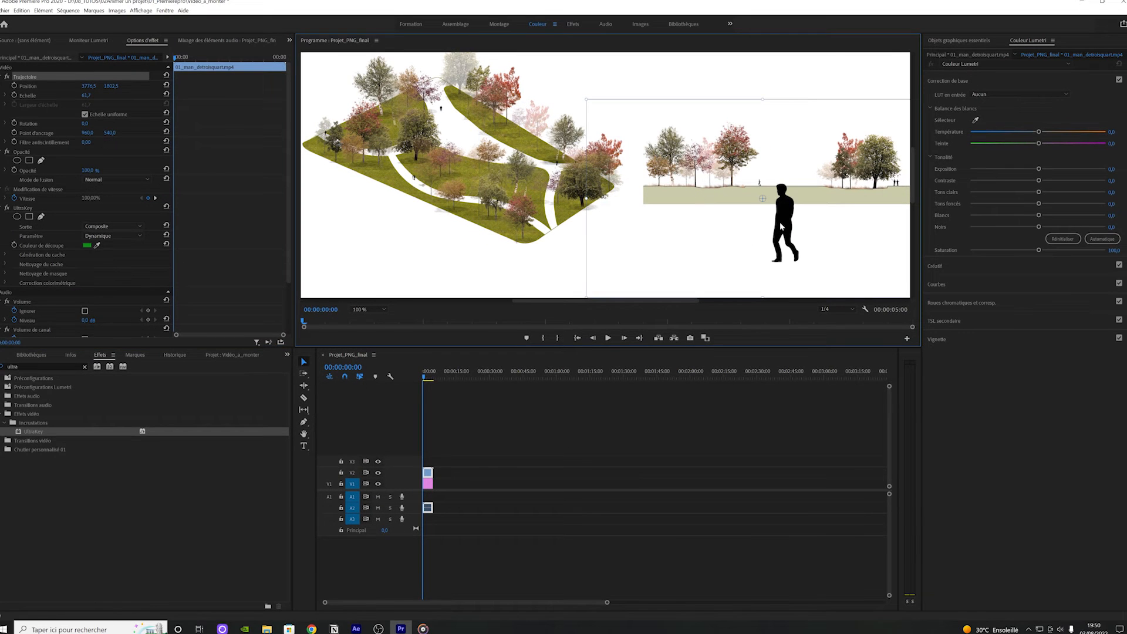
- Try the three-quarter walking man in front of the plan, move him below the section and preview his walk
left_click_drag(788, 229, 398, 221)
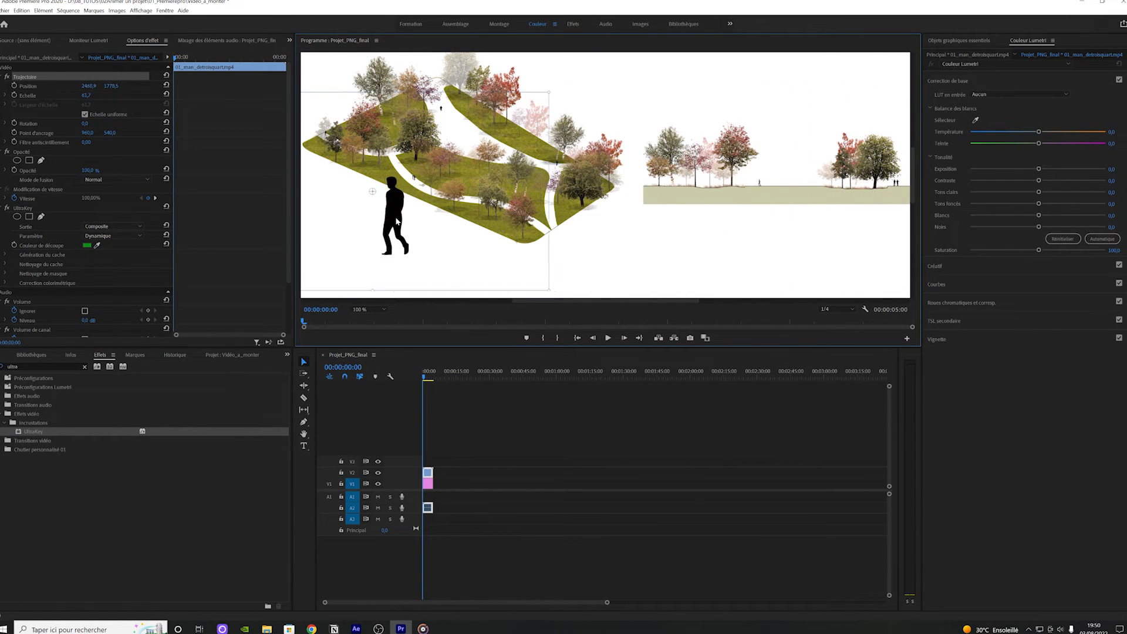
key("space")
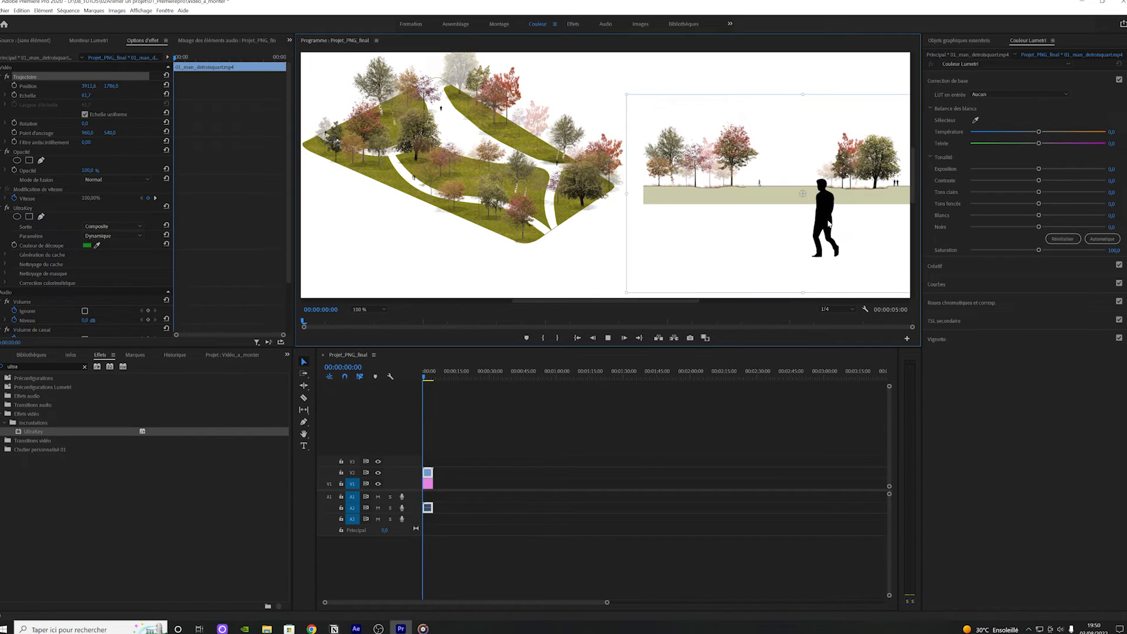
left_click_drag(828, 225, 800, 228)
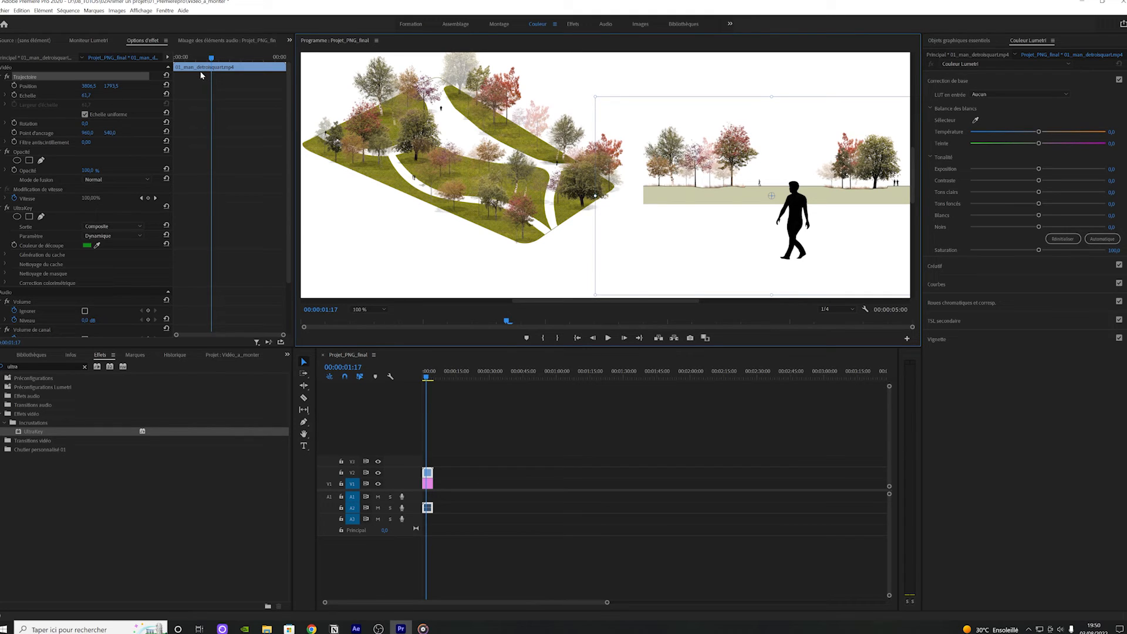
- Add another Ultra Key to the walking man and place him below the section at scale 69,5 and position X 3752,5 / Y 1772,5
left_click_drag(211, 58, 205, 59)
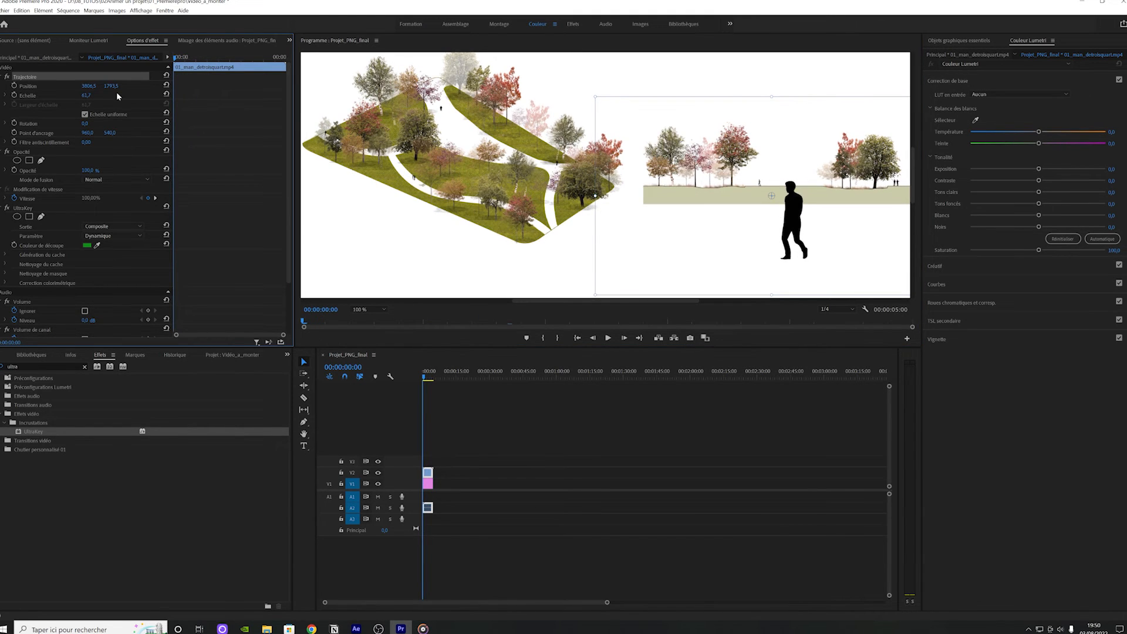
left_click_drag(33, 431, 769, 214)
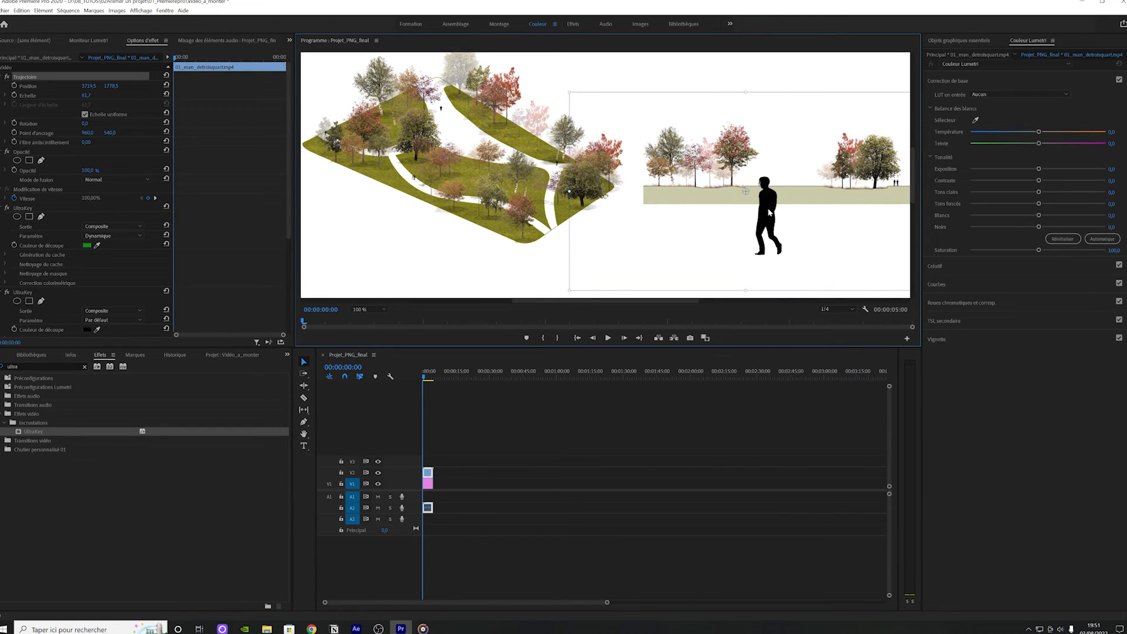
left_click_drag(571, 92, 548, 79)
left_click_drag(782, 239, 788, 238)
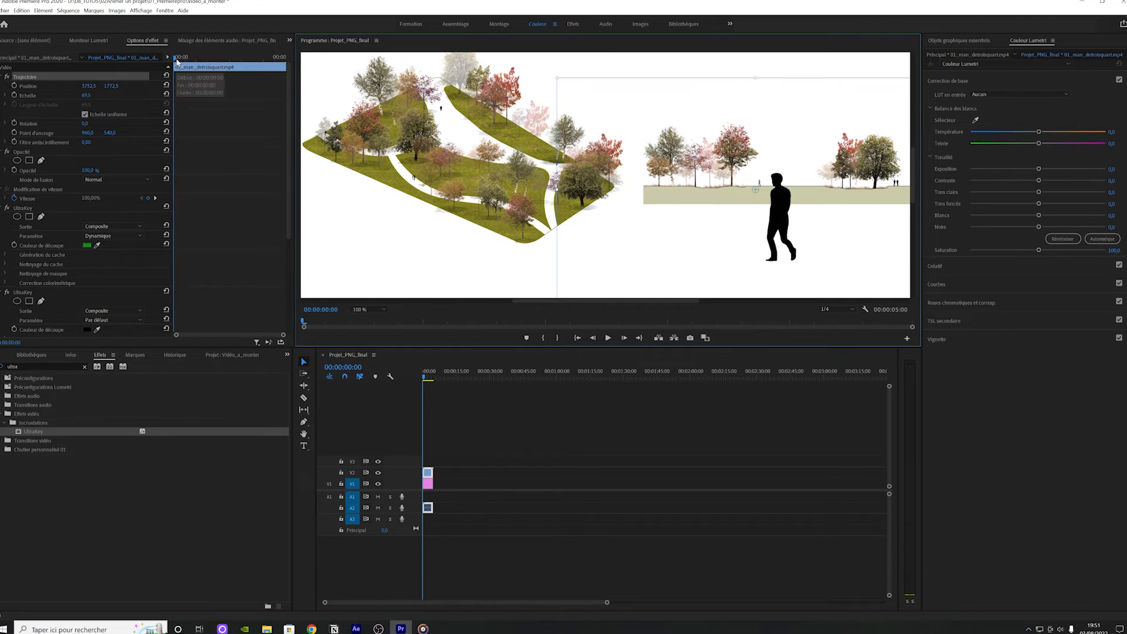
- Keyframe the man's Position from X 3752,5 at the clip start to X 2543,5 at 00:00:04:23 and play back the animation
left_click_drag(178, 61, 179, 62)
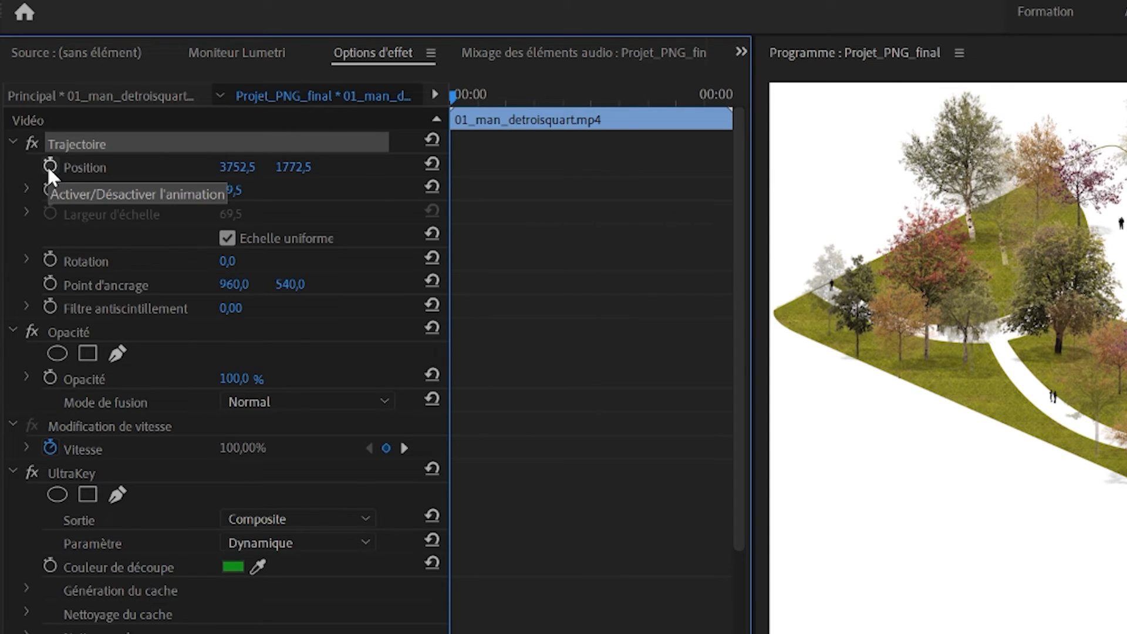
left_click(50, 166)
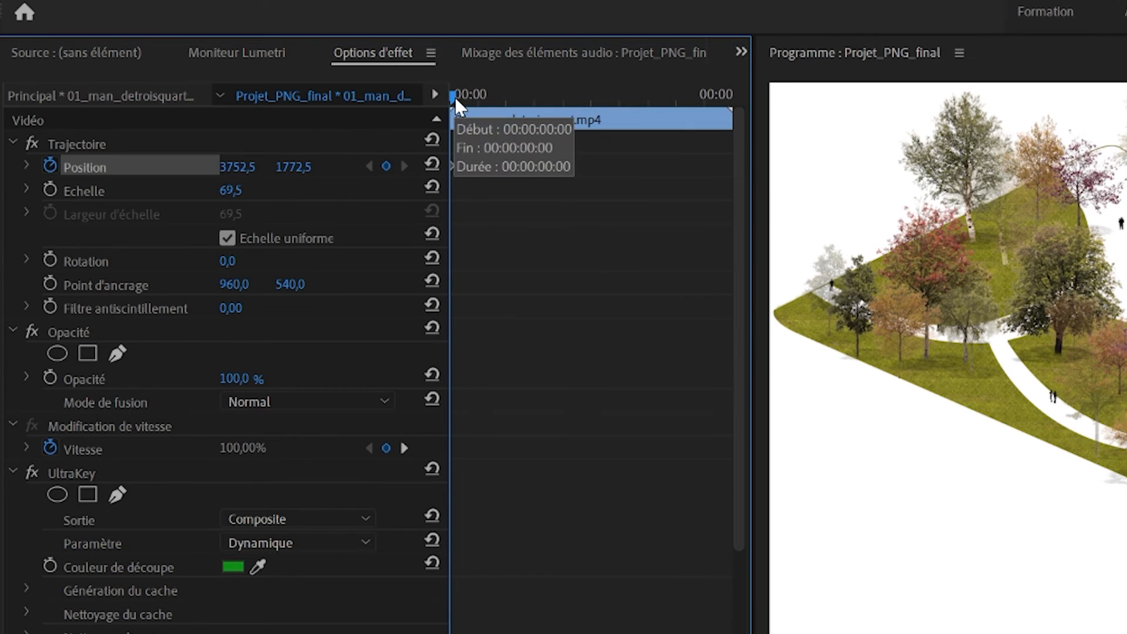
left_click_drag(453, 97, 731, 99)
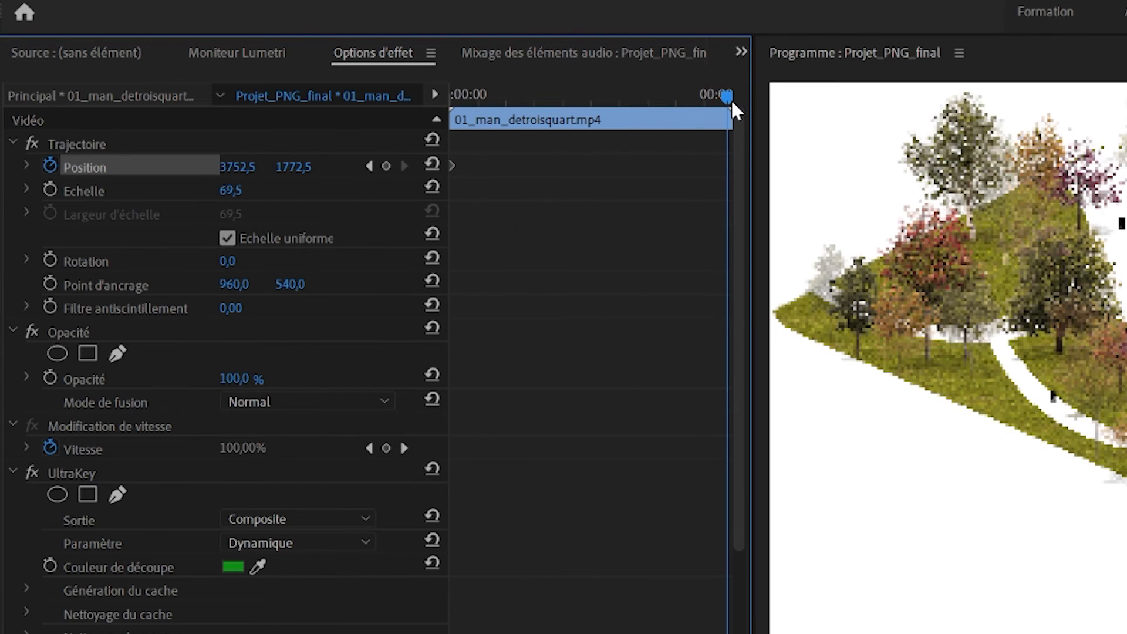
left_click_drag(237, 167, 242, 167)
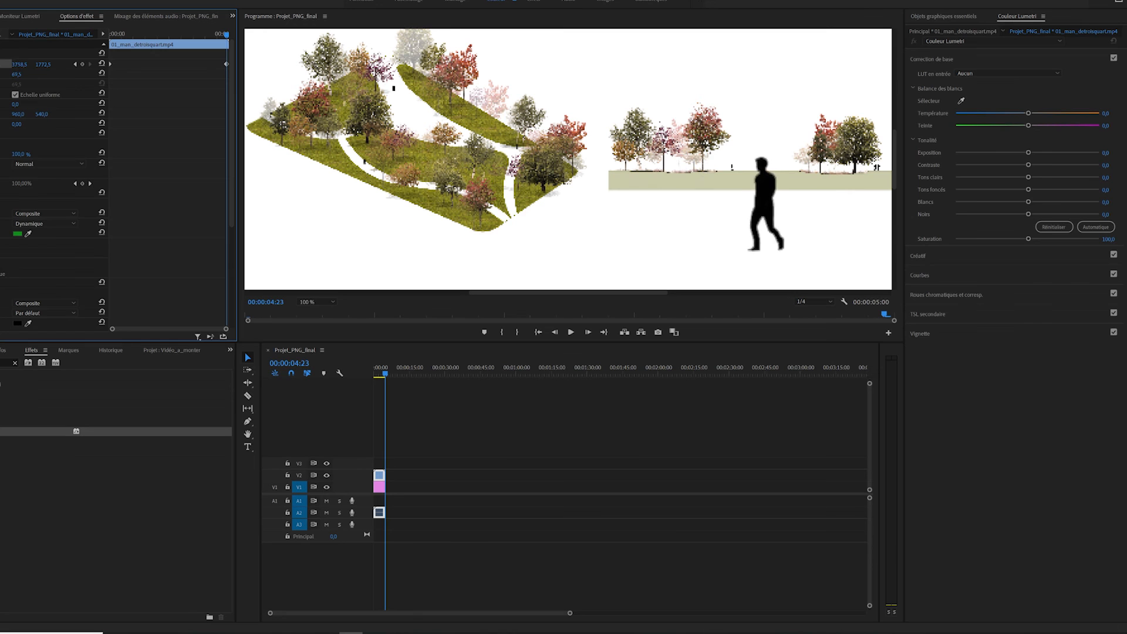
left_click_drag(20, 64, 1, 64)
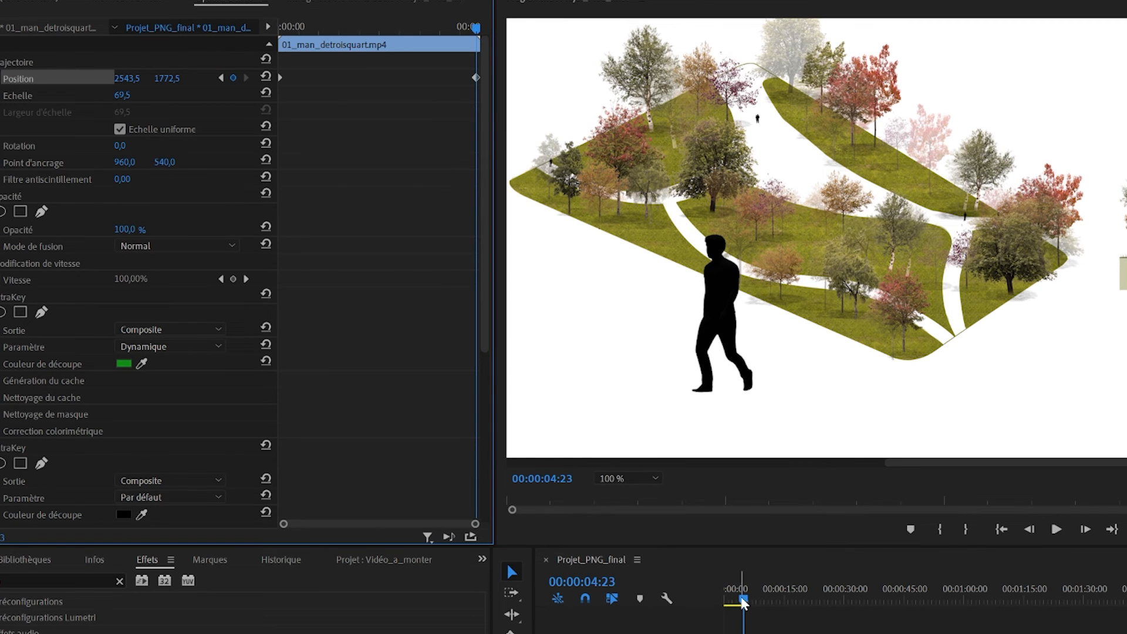
left_click_drag(743, 602, 725, 602)
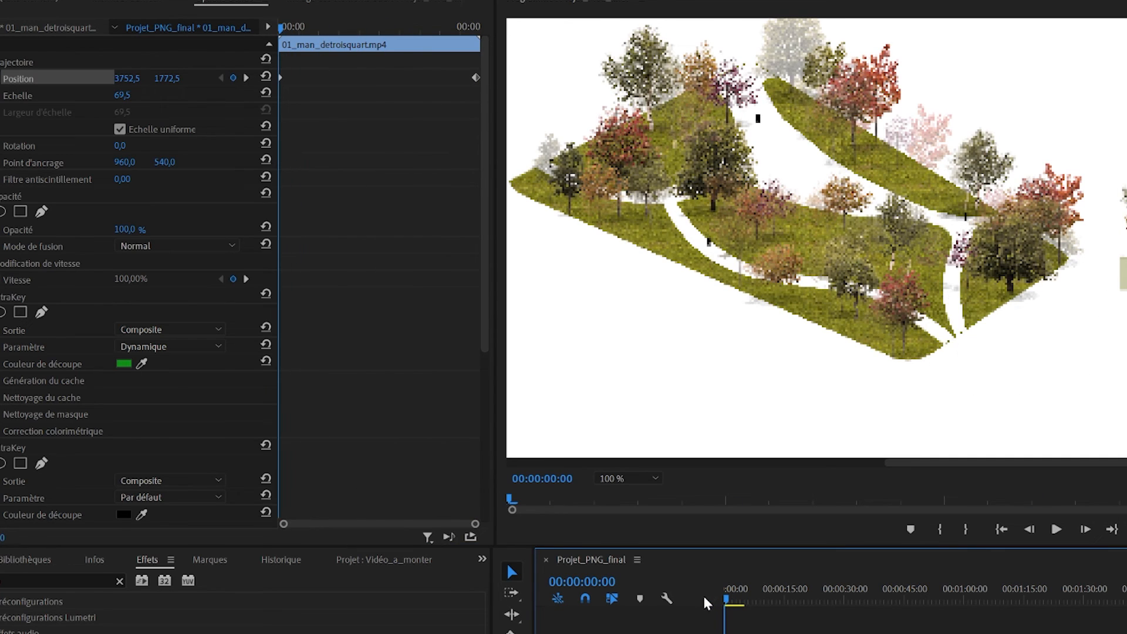
key("space")
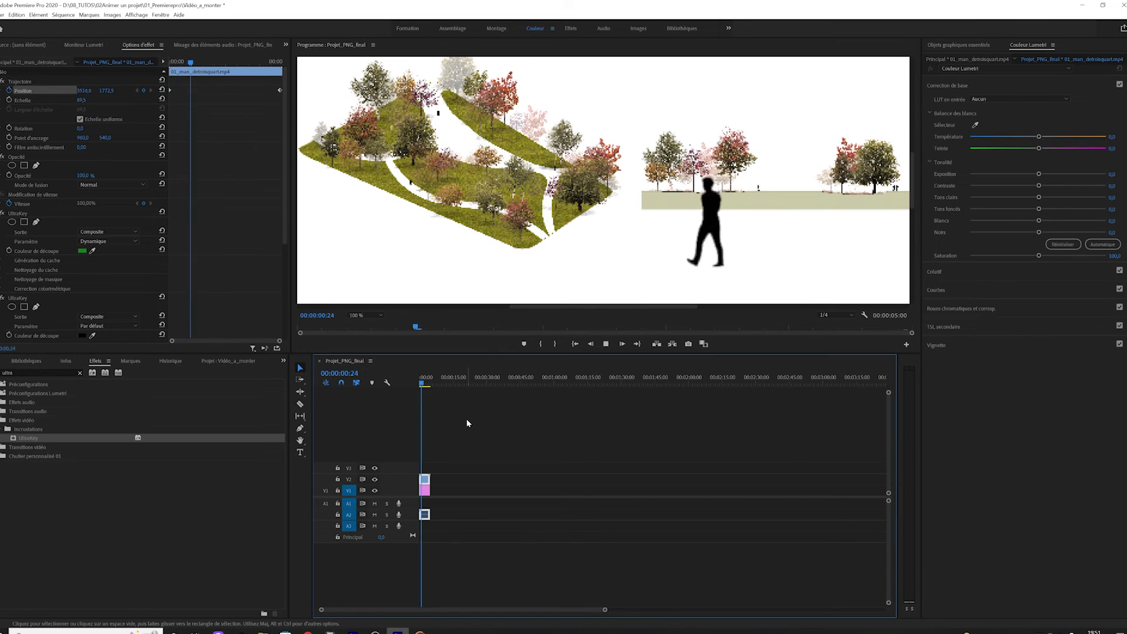